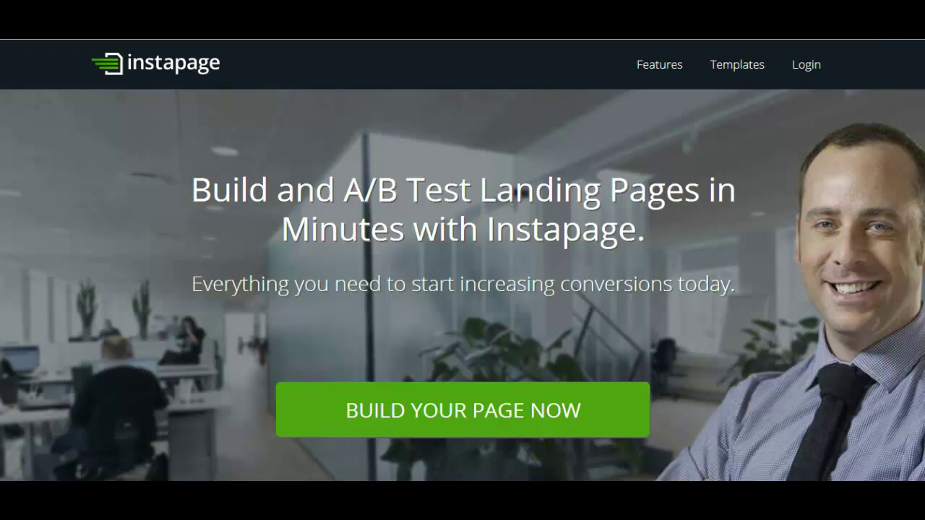
# Look through the Instapage homepage, from the product overview and customer examples down to the footer links.
pyautogui.scroll(-6, 842, 195)
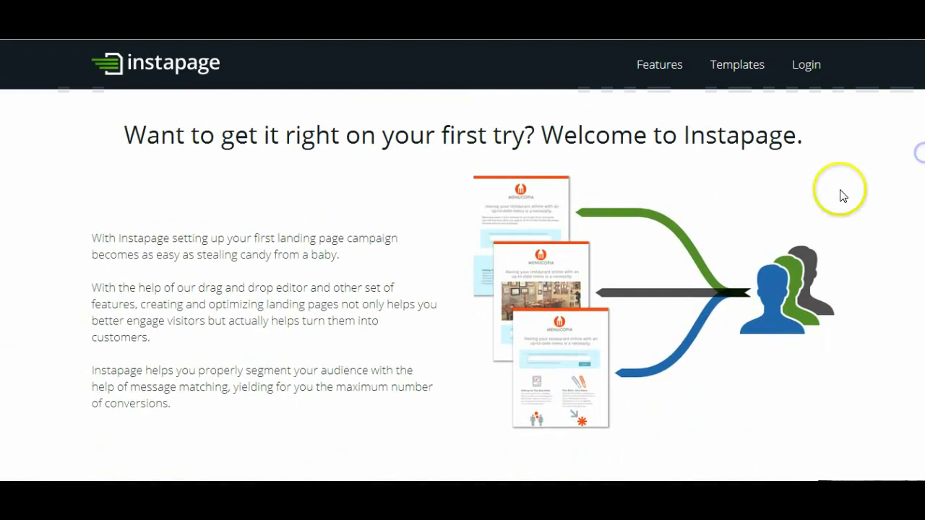
pyautogui.scroll(-6, 910, 173)
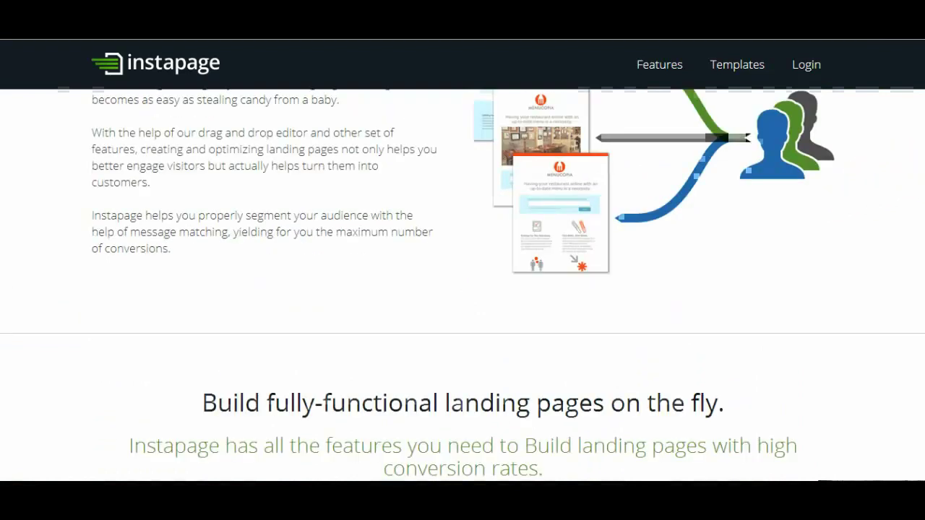
pyautogui.scroll(-6, 922, 299)
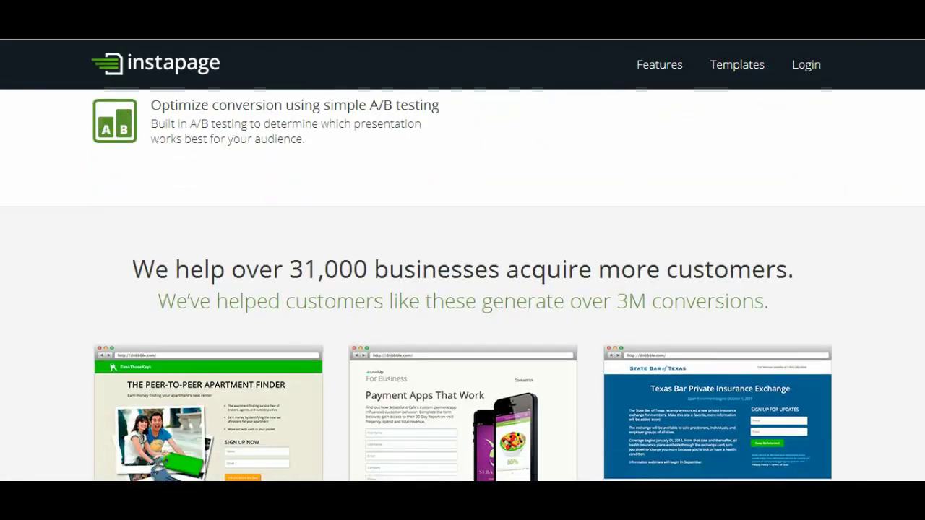
pyautogui.scroll(-1, 922, 299)
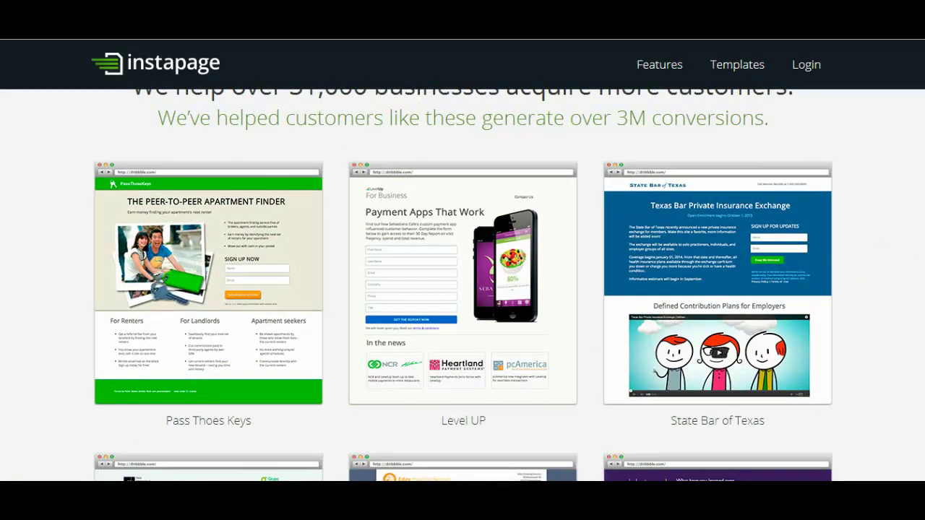
pyautogui.scroll(-7, 922, 299)
pyautogui.scroll(-8, 462, 285)
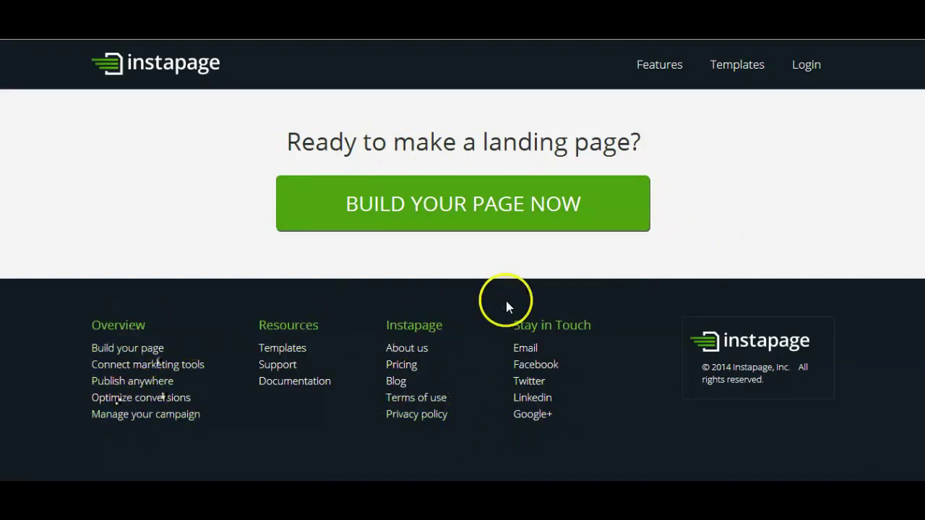
pyautogui.click(506, 217)
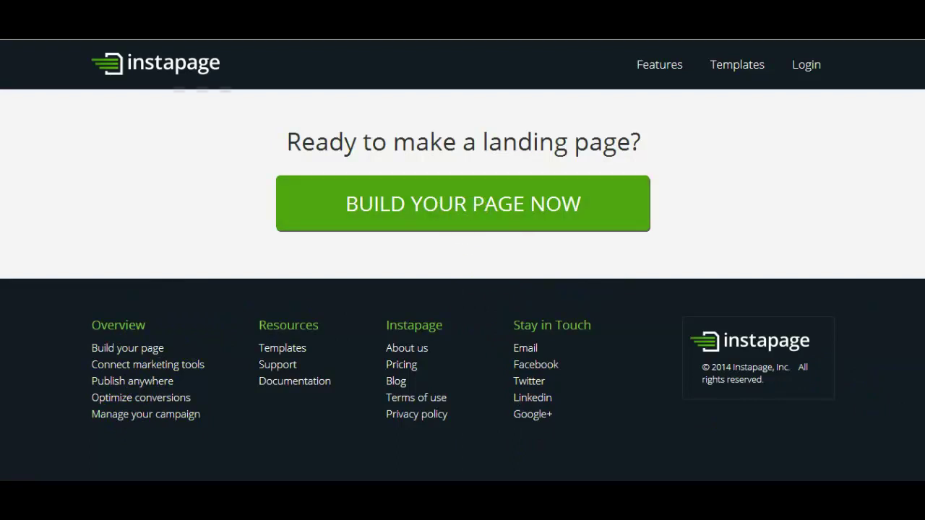
pyautogui.scroll(10, 462, 289)
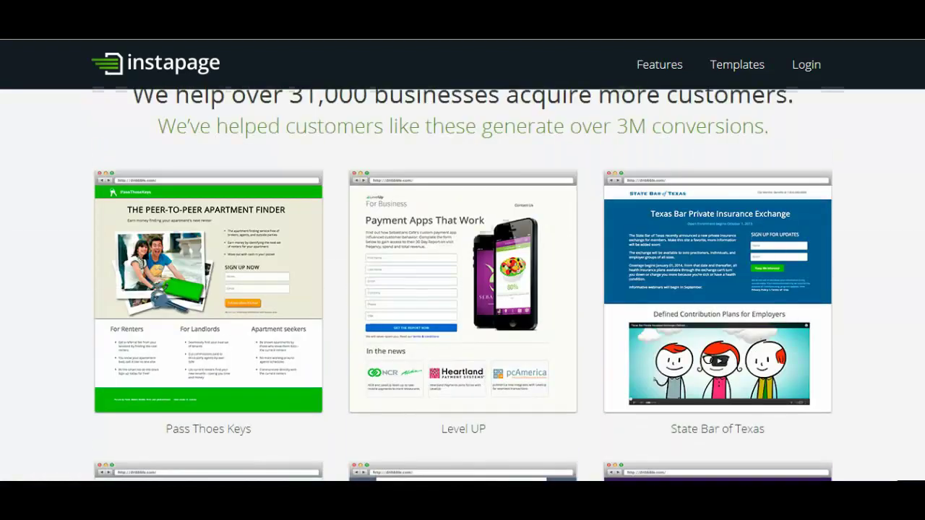
pyautogui.scroll(10, 463, 289)
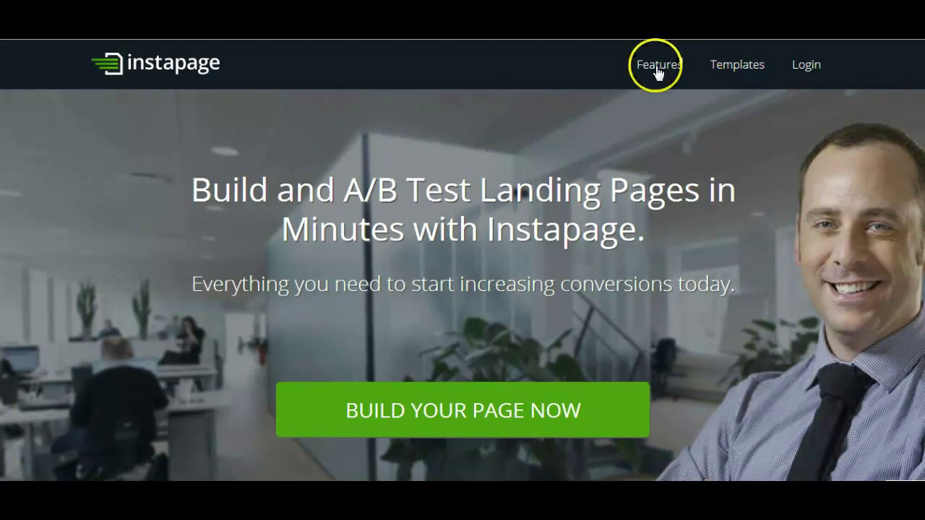
# Browse the landing page template gallery and open the live preview of the Big Video template.
pyautogui.click(748, 67)
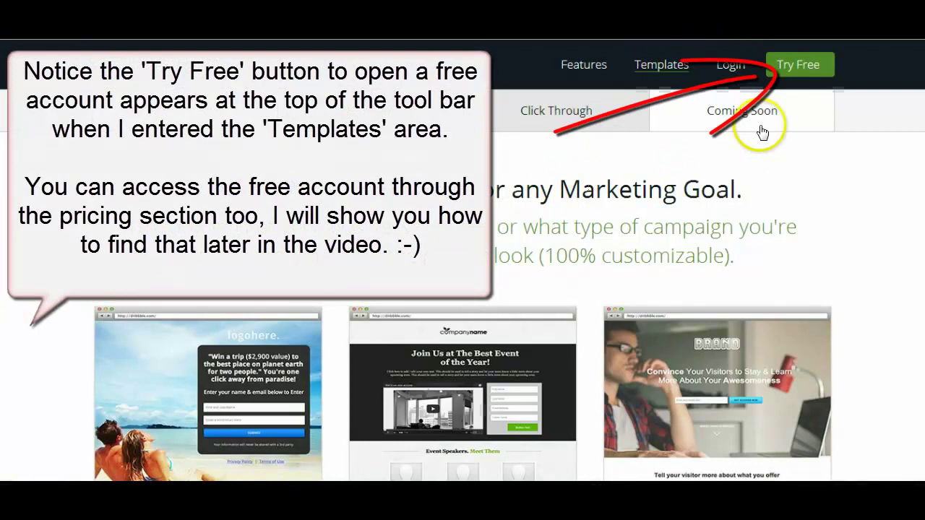
pyautogui.scroll(-3, 542, 264)
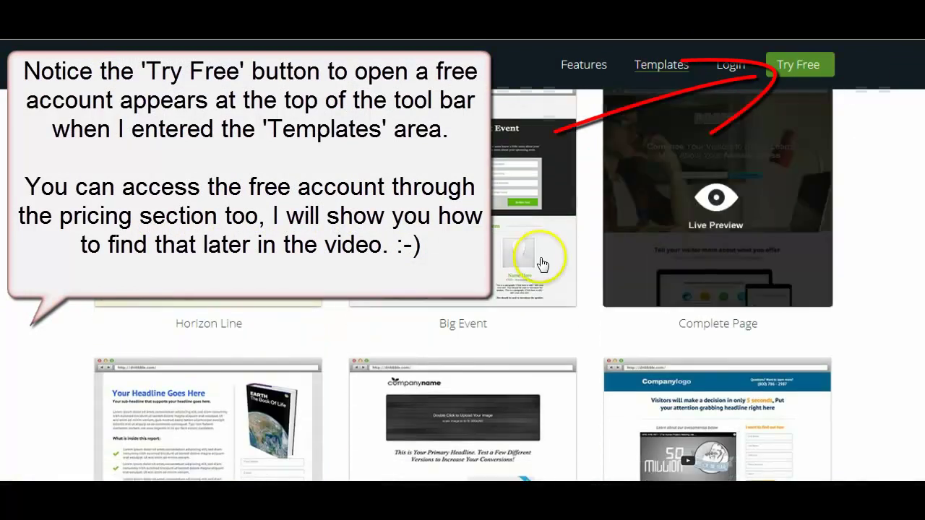
pyautogui.scroll(-5, 543, 264)
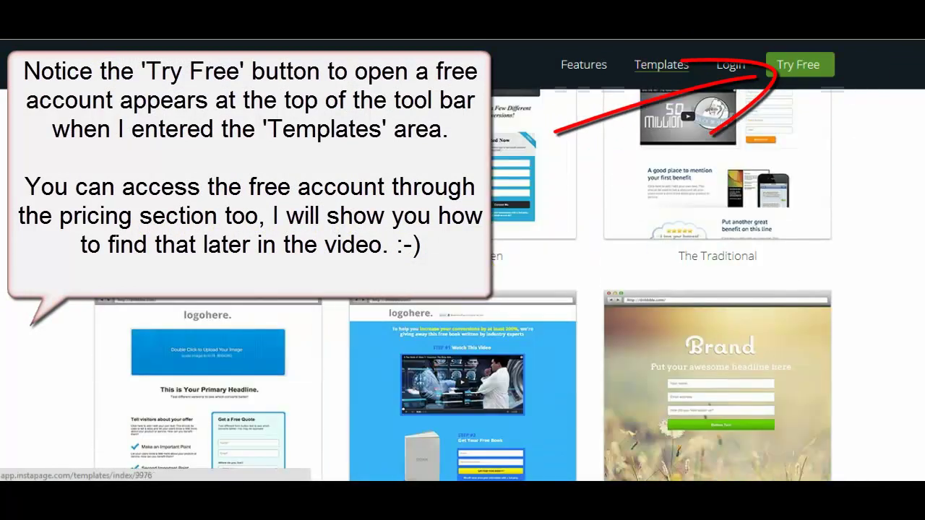
pyautogui.scroll(-5, 619, 258)
pyautogui.scroll(-2, 432, 292)
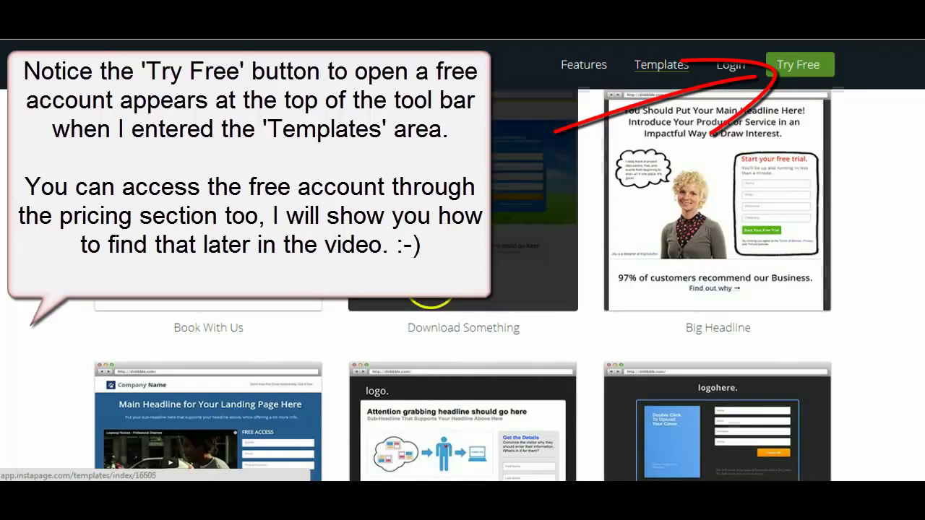
pyautogui.scroll(-5, 615, 268)
pyautogui.scroll(-5, 620, 272)
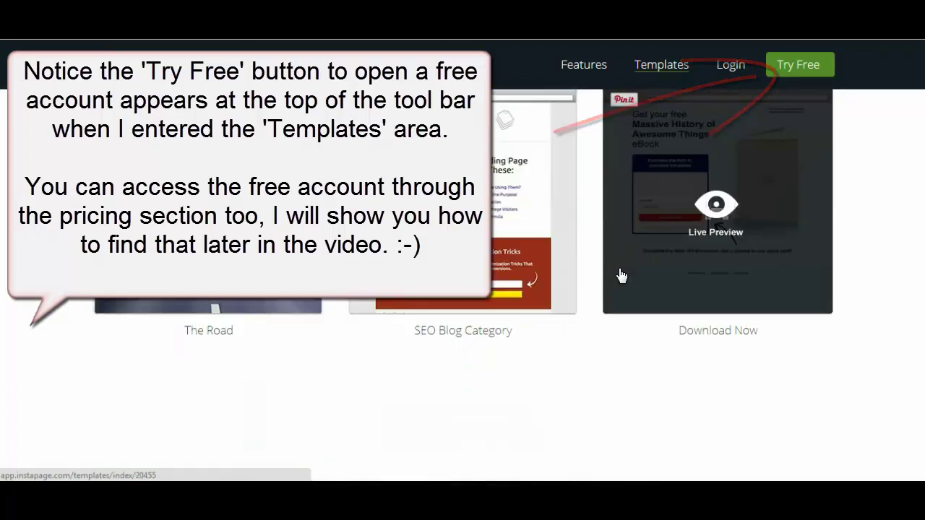
pyautogui.scroll(-5, 619, 275)
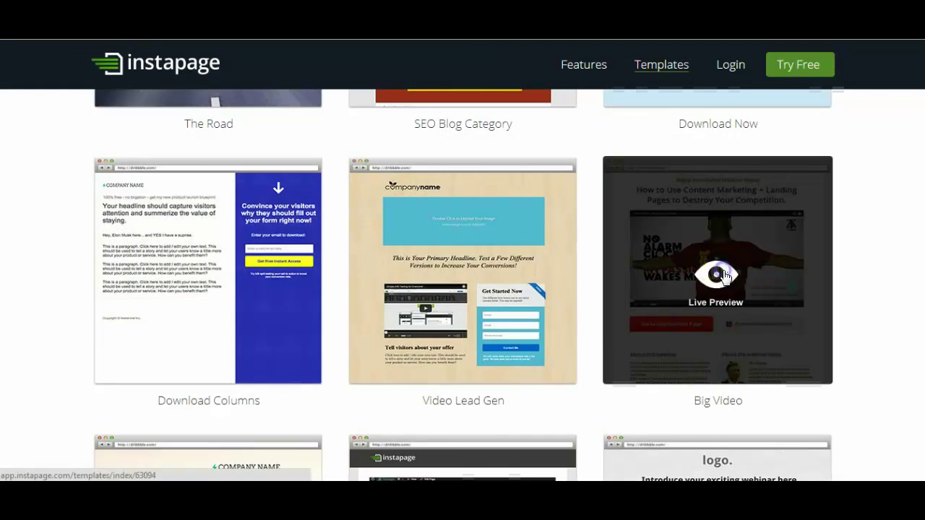
pyautogui.click(723, 275)
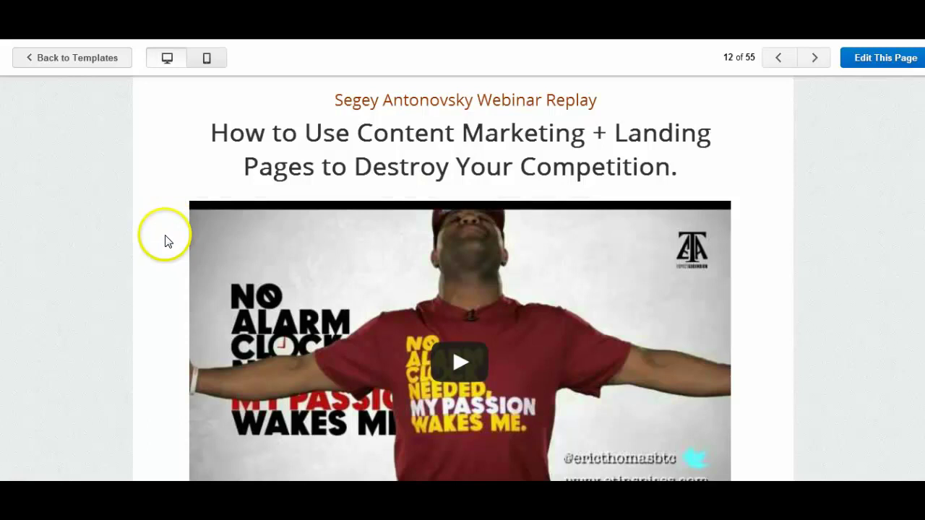
# Review the Big Video template preview and create an editable page from it named Bakery.
pyautogui.scroll(-5, 166, 239)
pyautogui.scroll(-2, 164, 243)
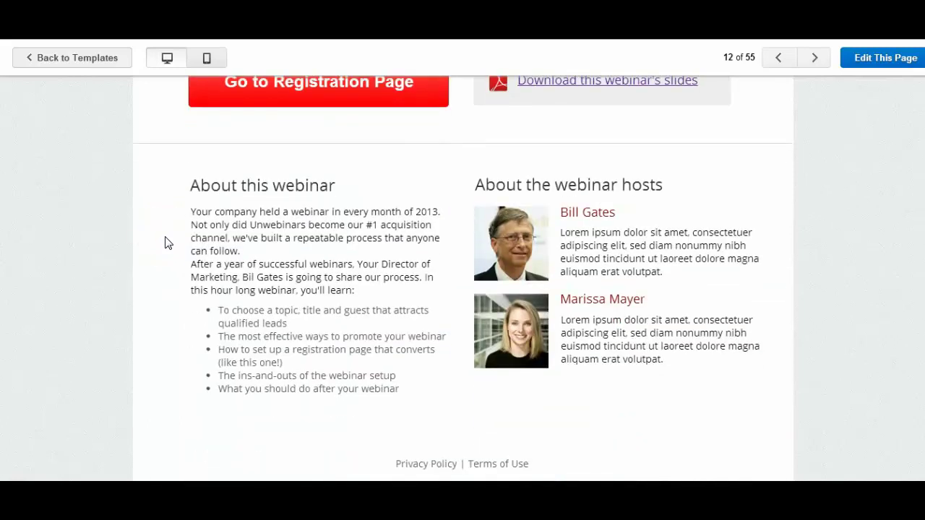
pyautogui.scroll(4, 409, 386)
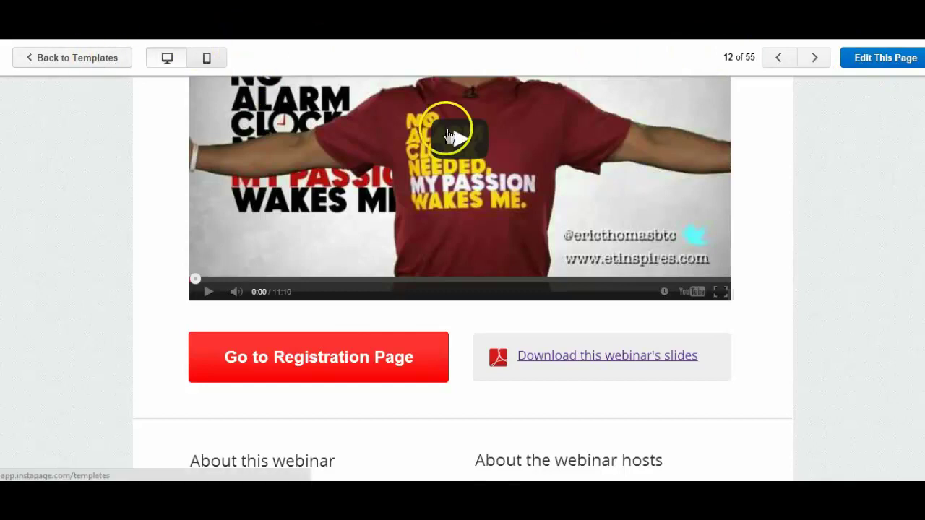
pyautogui.scroll(3, 454, 314)
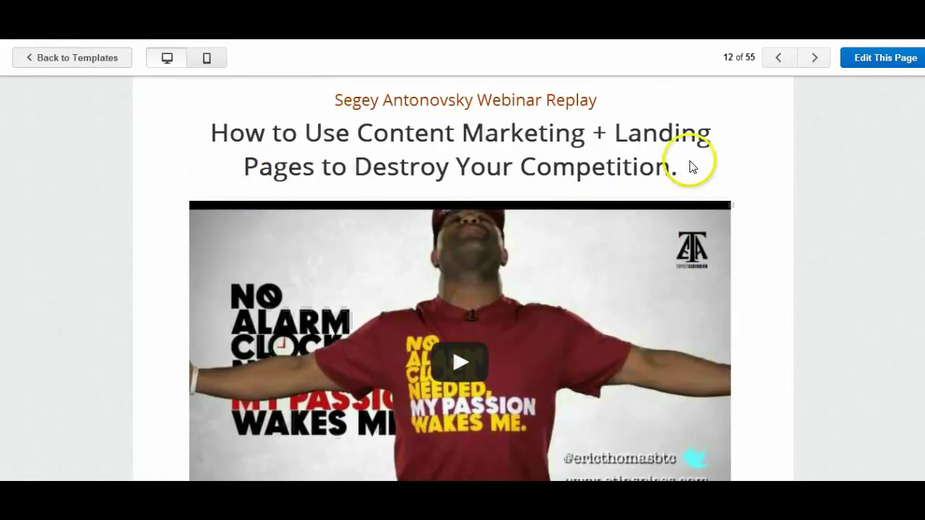
pyautogui.click(886, 60)
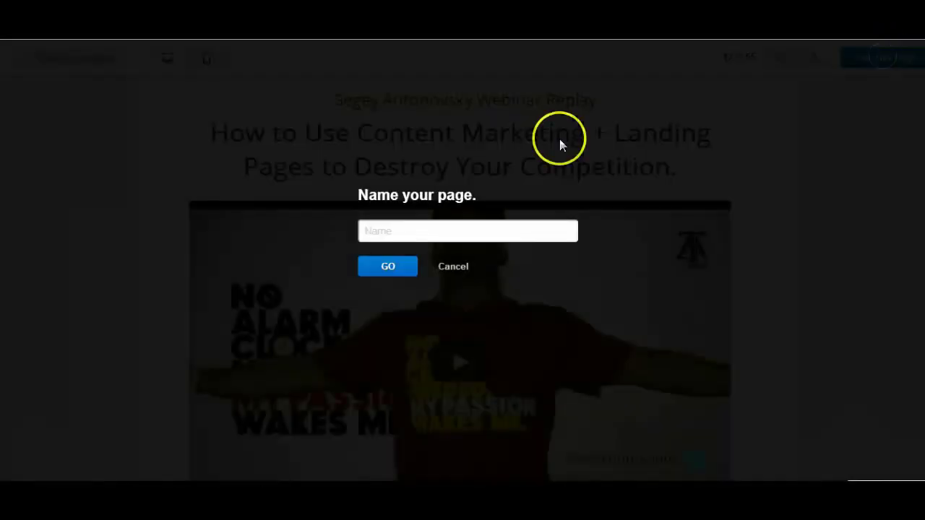
pyautogui.click(383, 231)
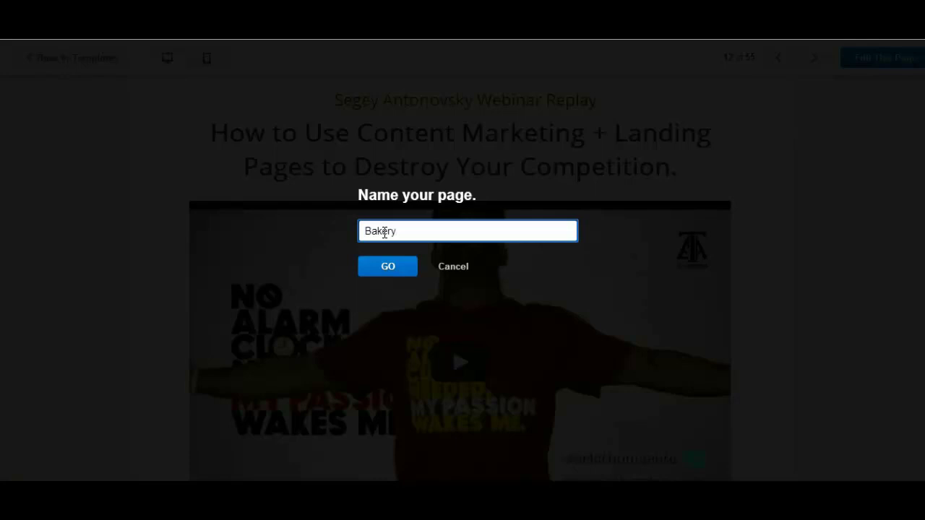
pyautogui.click(385, 265)
pyautogui.click(387, 268)
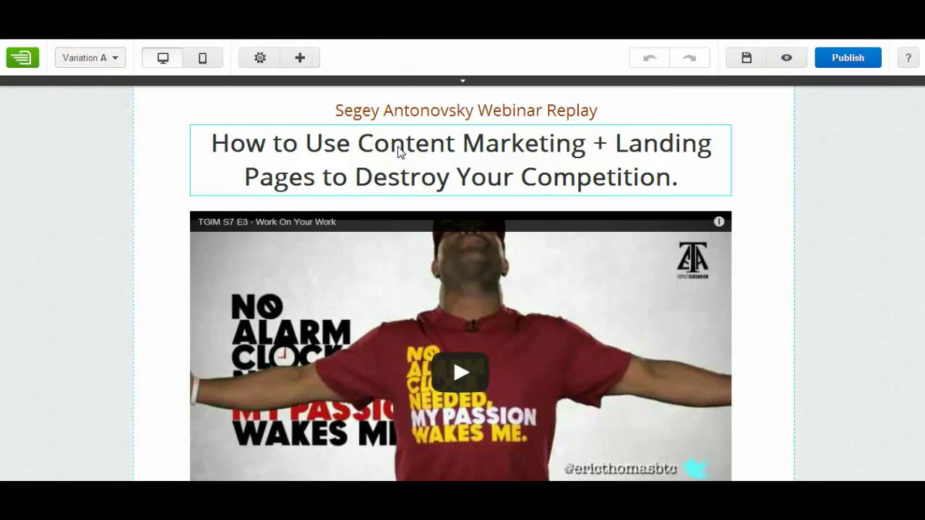
# Show the editor's help options, such as the tour, user guide and documentation.
pyautogui.click(908, 60)
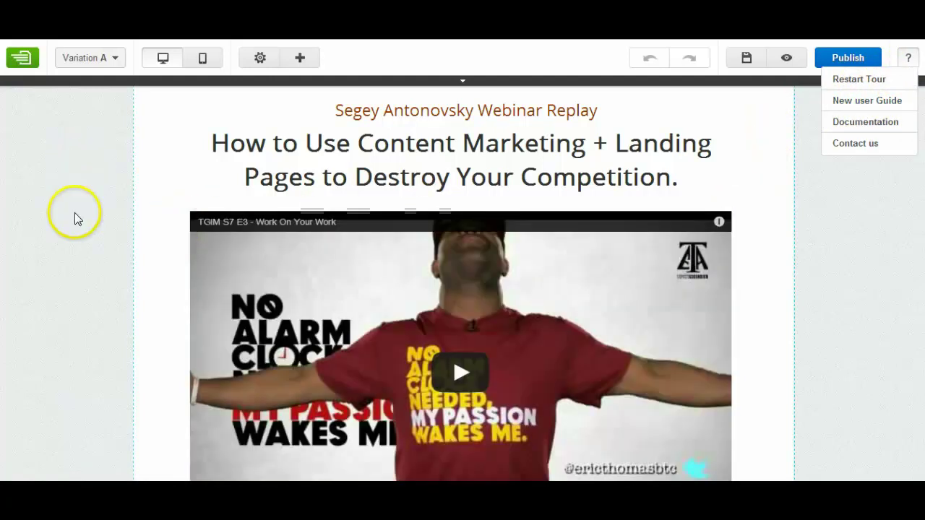
pyautogui.scroll(-3, 75, 213)
pyautogui.scroll(3, 75, 212)
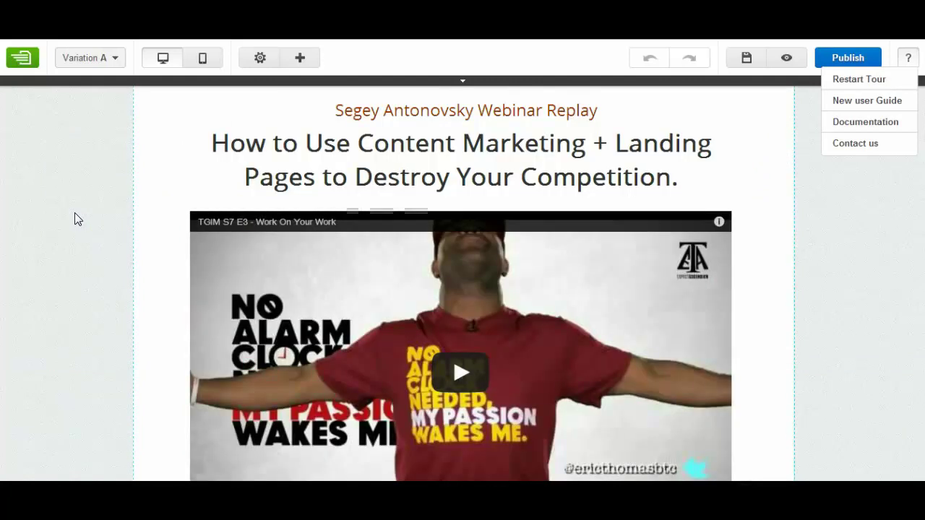
# Widen the text box of the webinar subtitle above the main heading by extending its right edge.
pyautogui.click(529, 108)
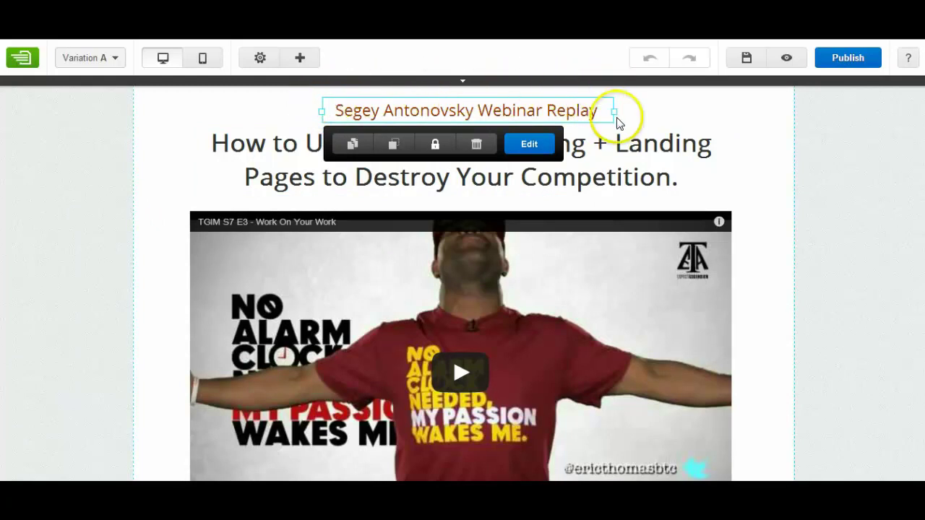
pyautogui.moveTo(615, 111); pyautogui.dragTo(713, 111)
pyautogui.click(642, 108)
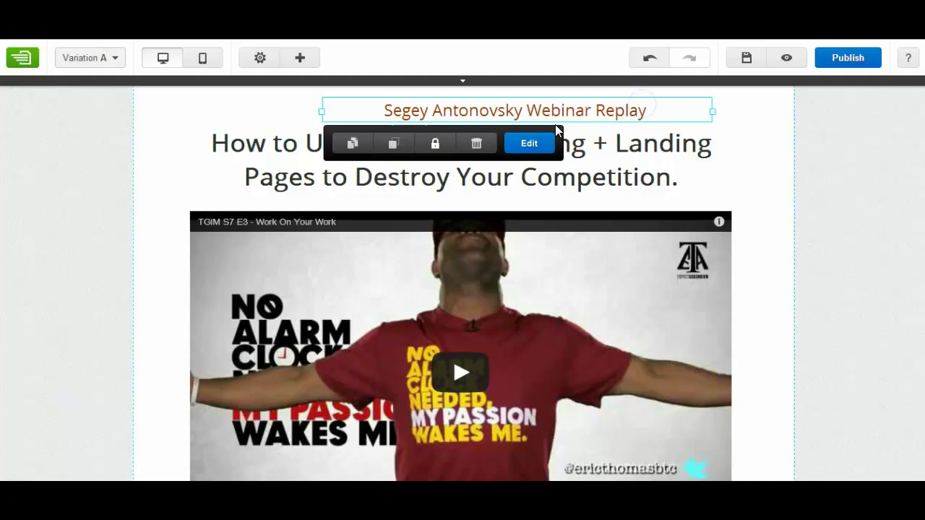
# Replace the subtitle text above the main heading with "Bizzebee Test Webinar".
pyautogui.click(529, 144)
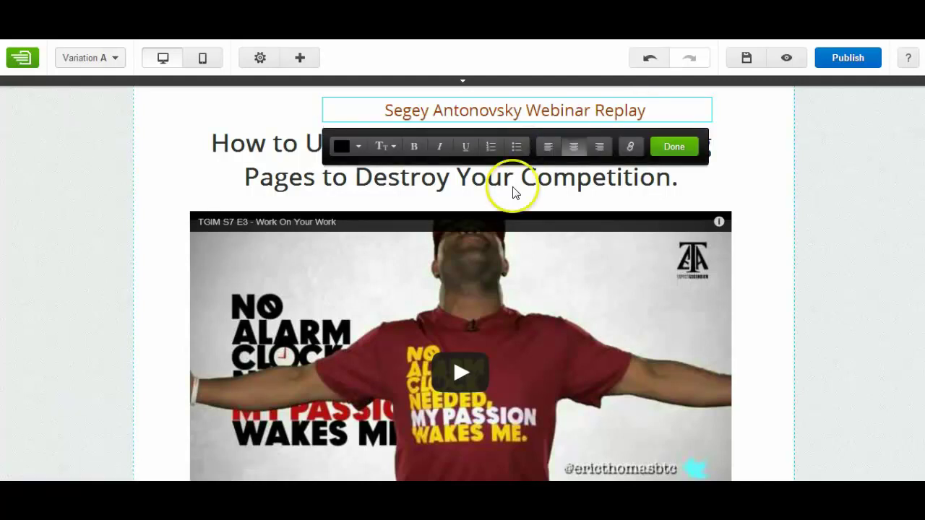
pyautogui.click(630, 108)
pyautogui.moveTo(646, 109); pyautogui.dragTo(380, 110)
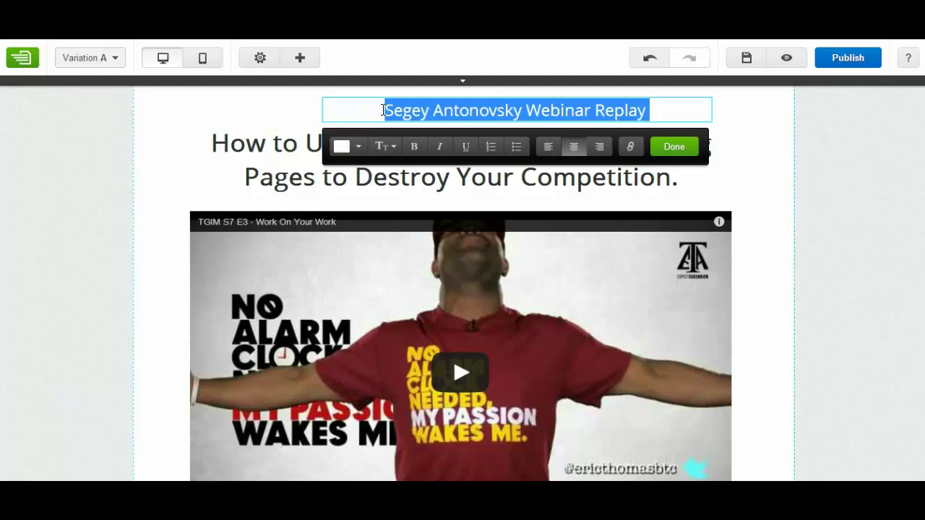
pyautogui.write('Bizzebee')
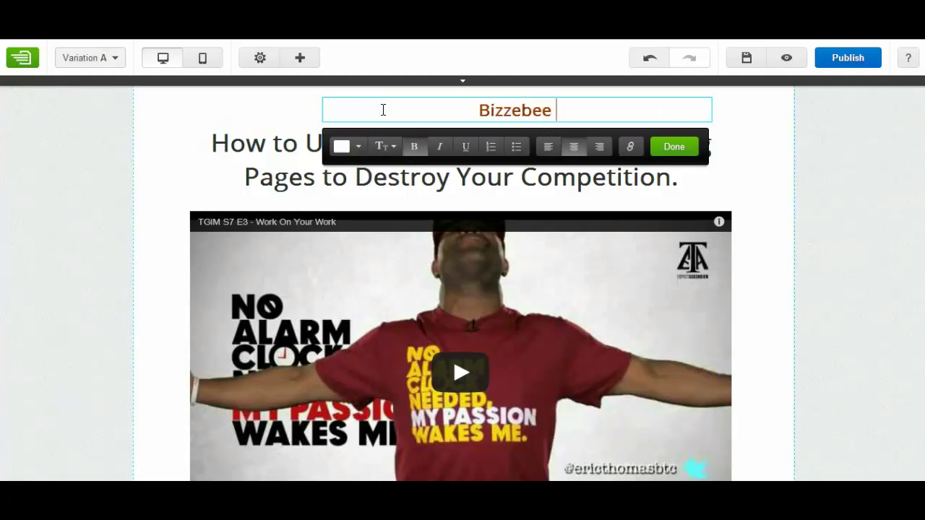
pyautogui.write('Webinar')
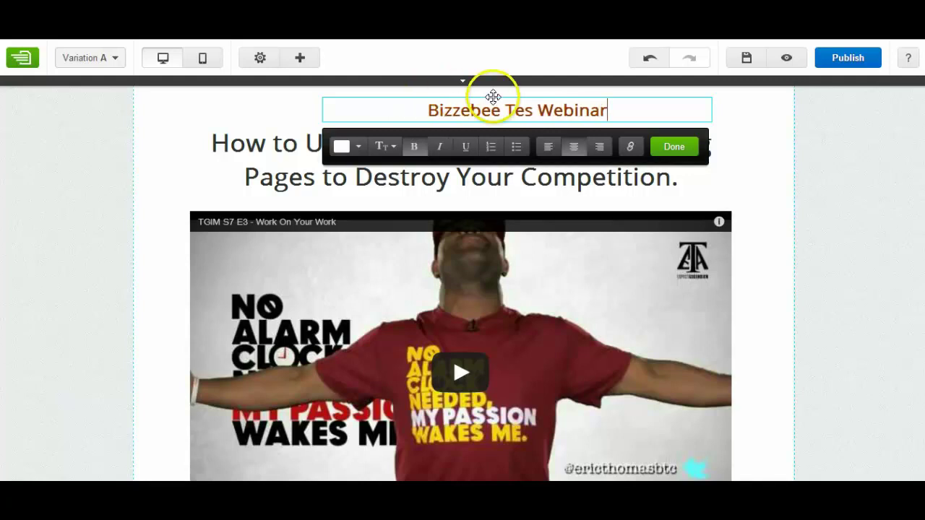
pyautogui.click(532, 109)
pyautogui.write('t')
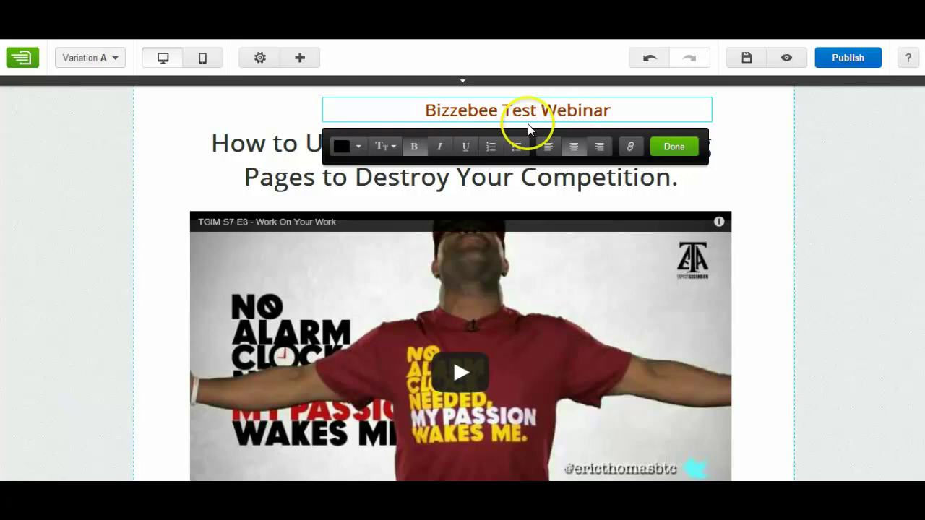
# Format the "Bizzebee Test Webinar" subtitle with red colour and italics, and move its text box to centre it above the main heading.
pyautogui.moveTo(611, 110); pyautogui.dragTo(419, 116)
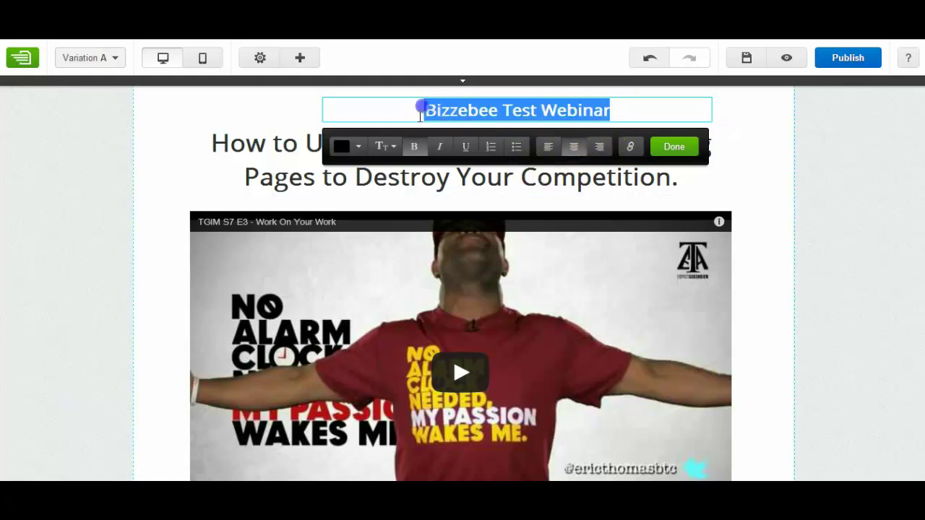
pyautogui.click(358, 145)
pyautogui.click(346, 202)
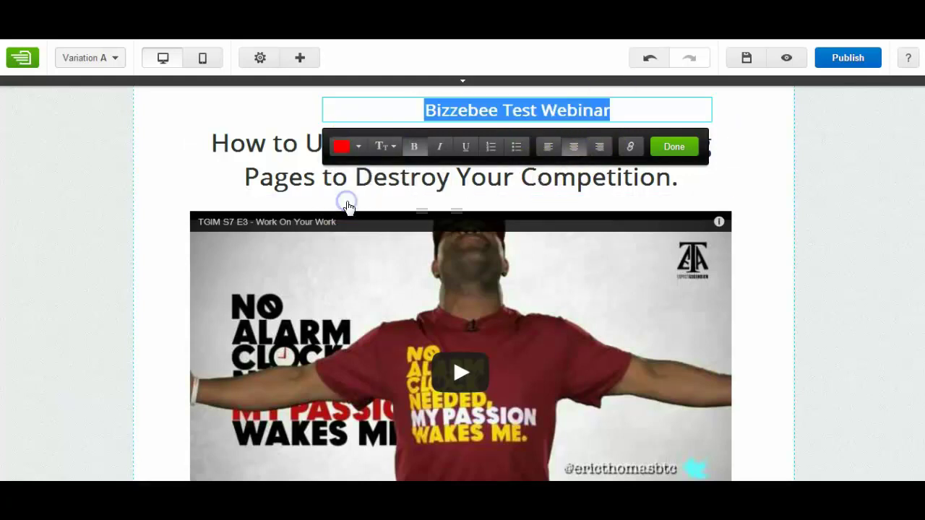
pyautogui.click(439, 148)
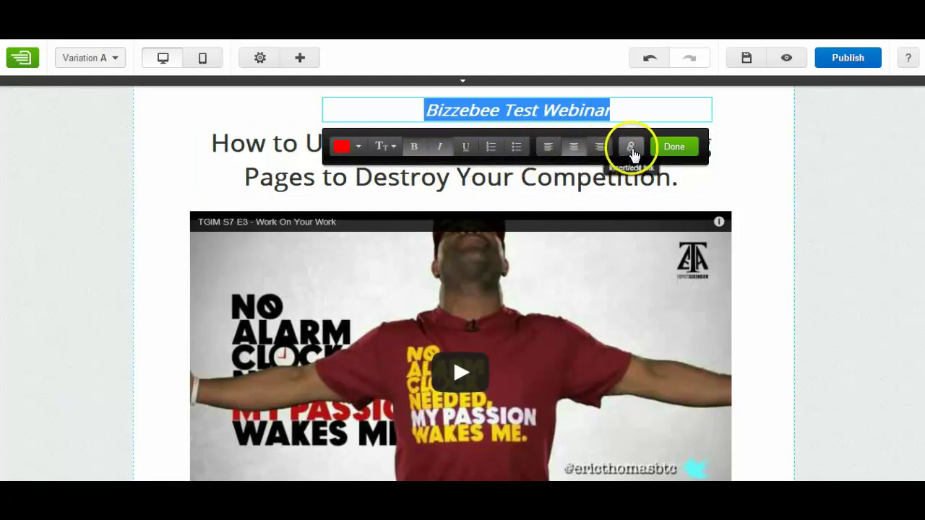
pyautogui.click(667, 148)
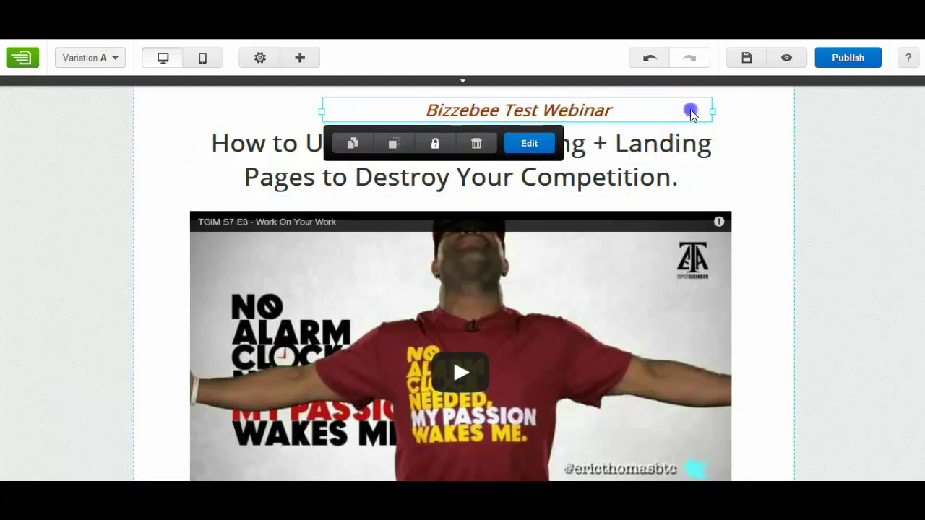
pyautogui.moveTo(690, 112); pyautogui.dragTo(605, 101)
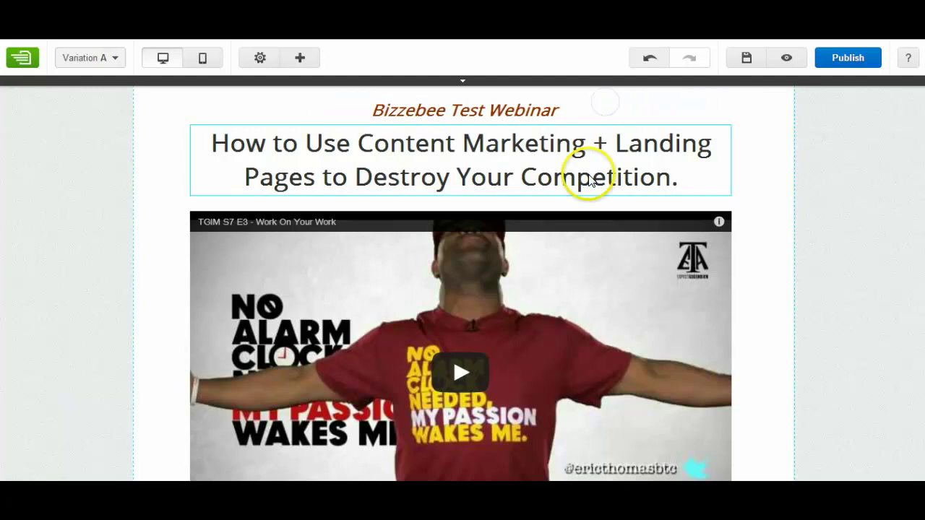
# Replace the main heading above the video with "Modify The Text In This Box Like So".
pyautogui.click(594, 154)
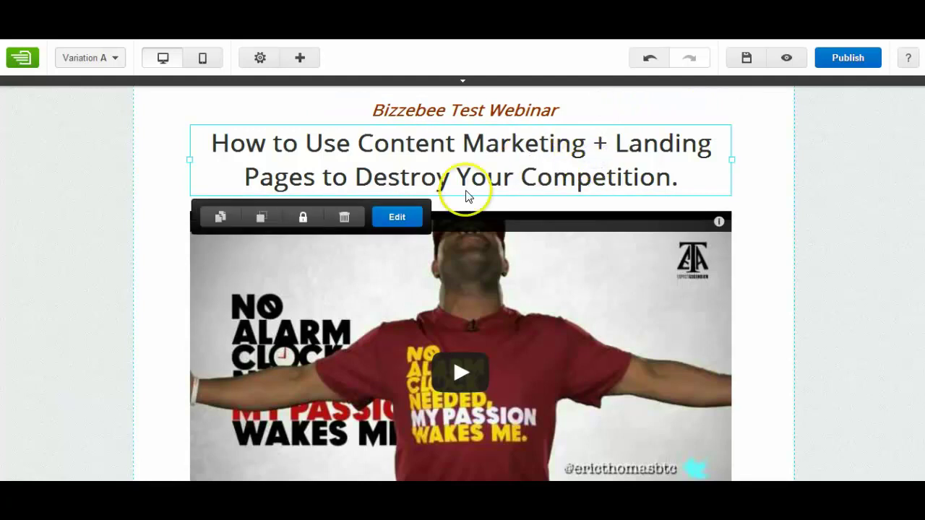
pyautogui.click(401, 218)
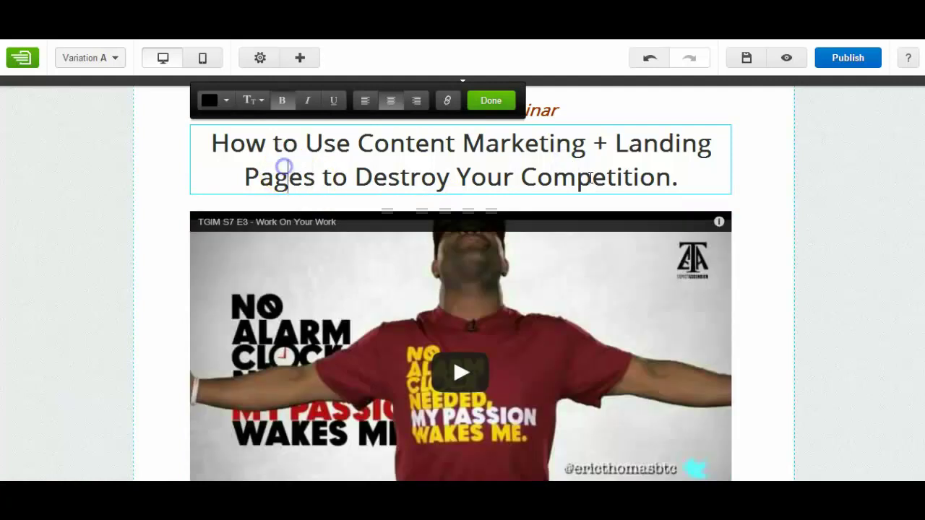
pyautogui.moveTo(680, 174); pyautogui.dragTo(214, 154)
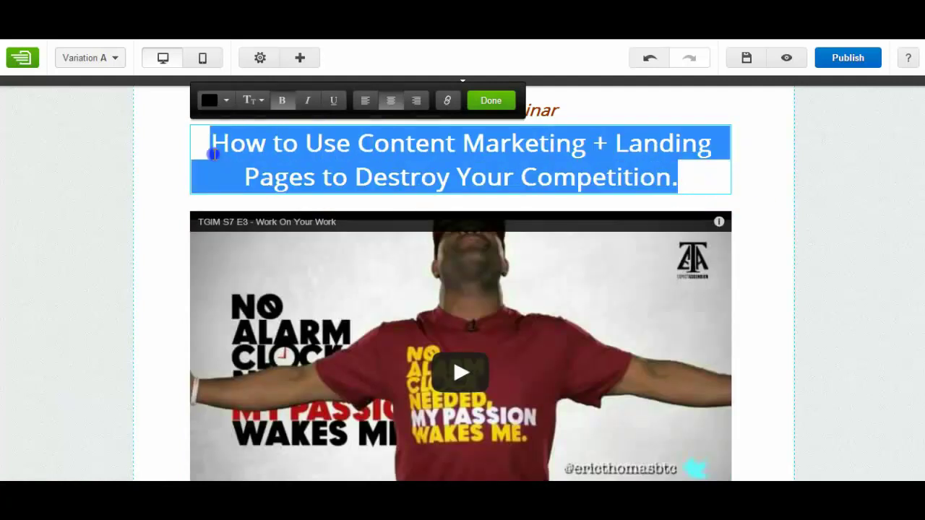
pyautogui.write('Mo')
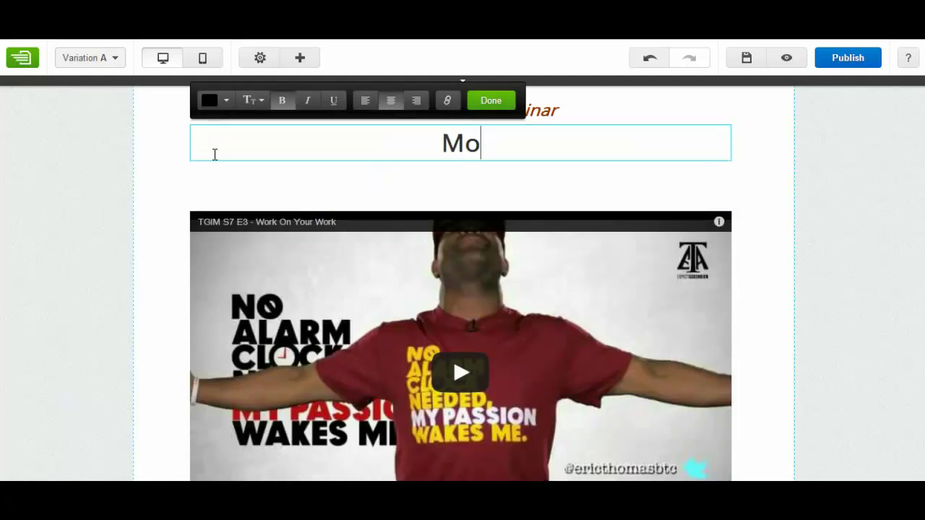
pyautogui.write('dify T')
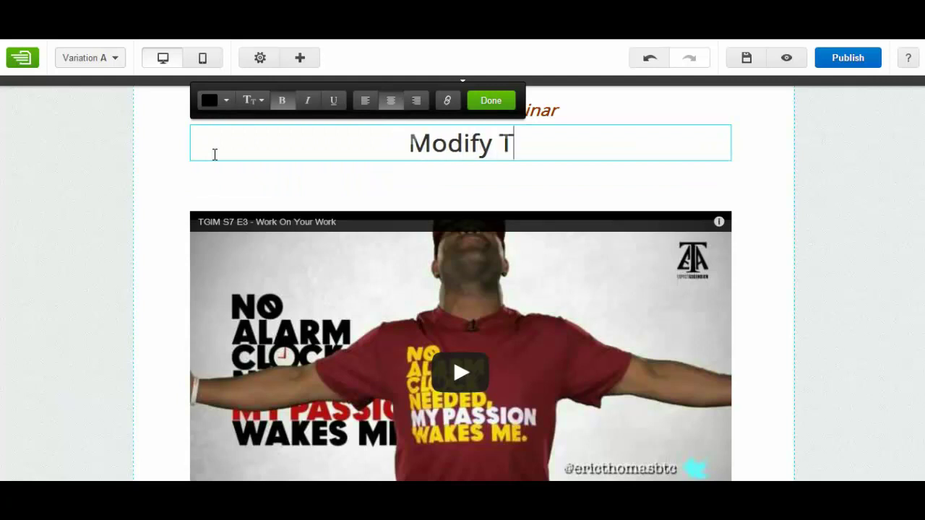
pyautogui.write('he Text')
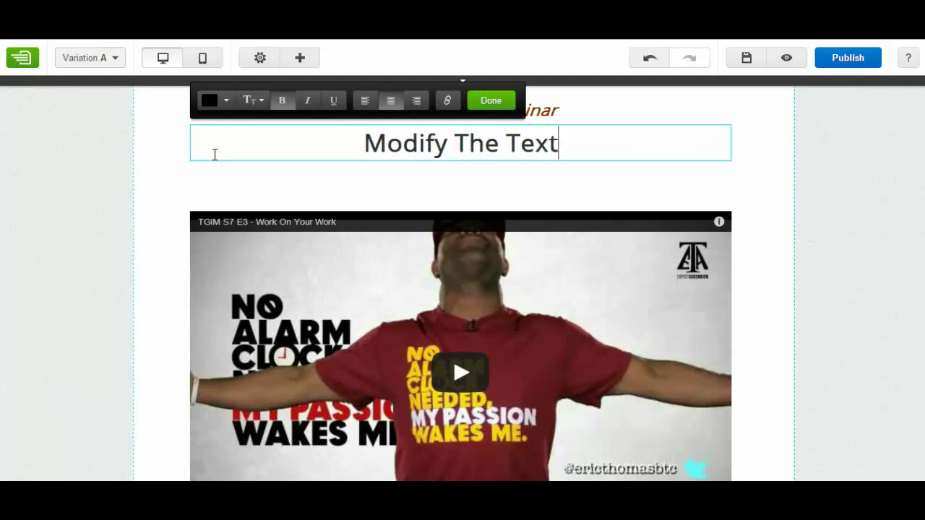
pyautogui.write(' In This ')
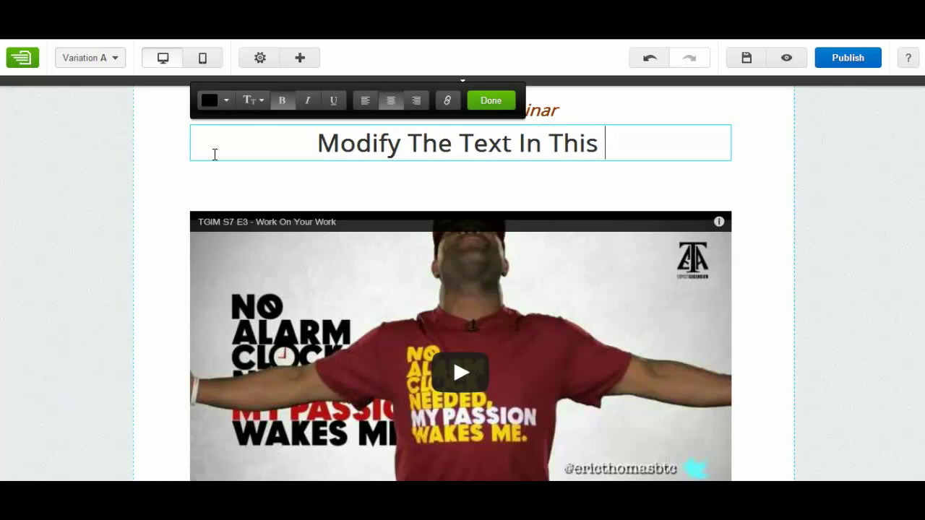
pyautogui.write('Box L')
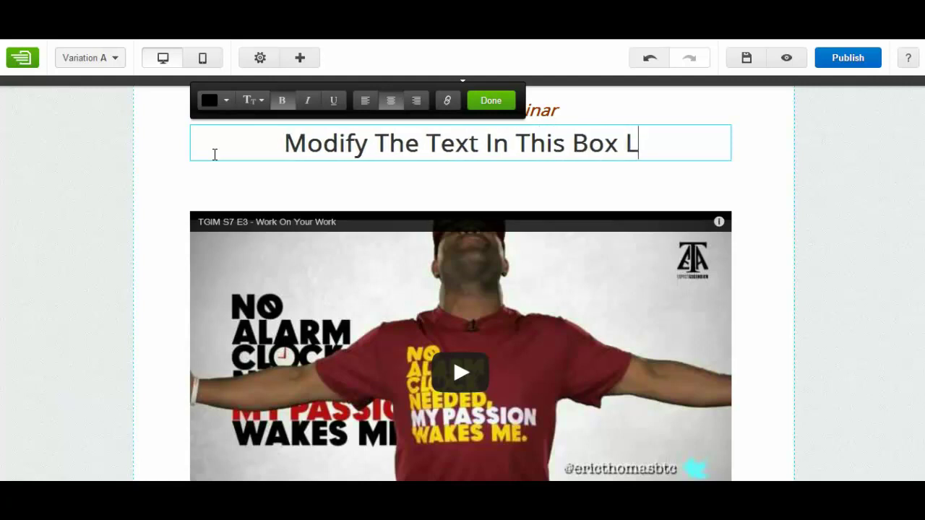
pyautogui.write('ike So')
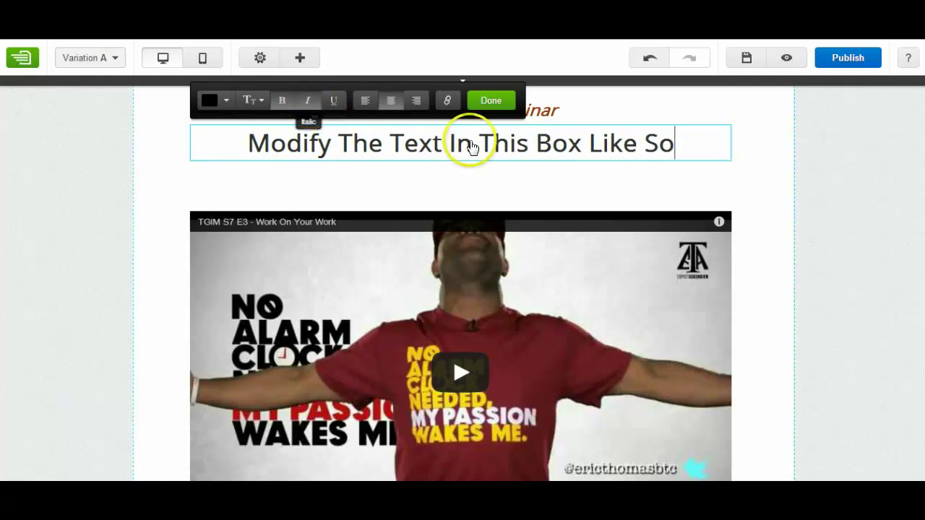
# Format the main heading in italics at 24px with a gold text colour, trying 60px before settling on the size.
pyautogui.moveTo(678, 144); pyautogui.dragTo(231, 150)
pyautogui.click(311, 102)
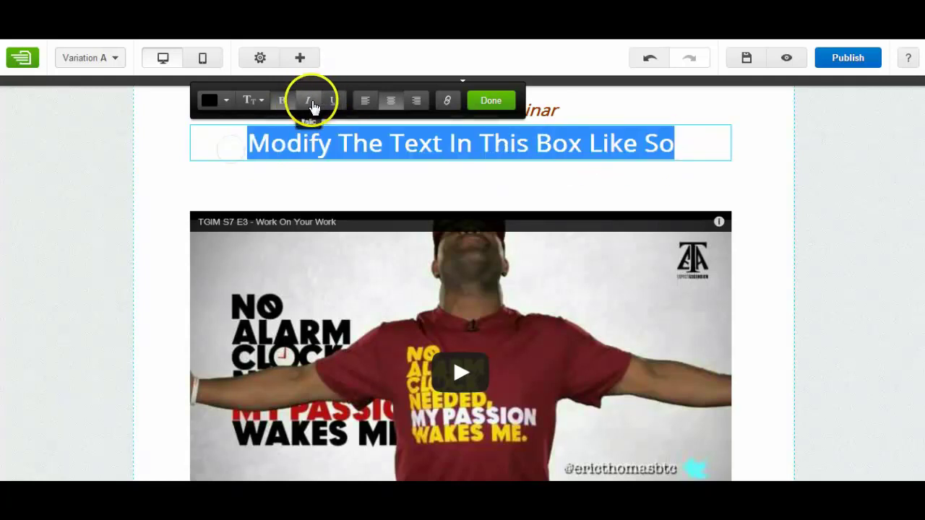
pyautogui.click(261, 103)
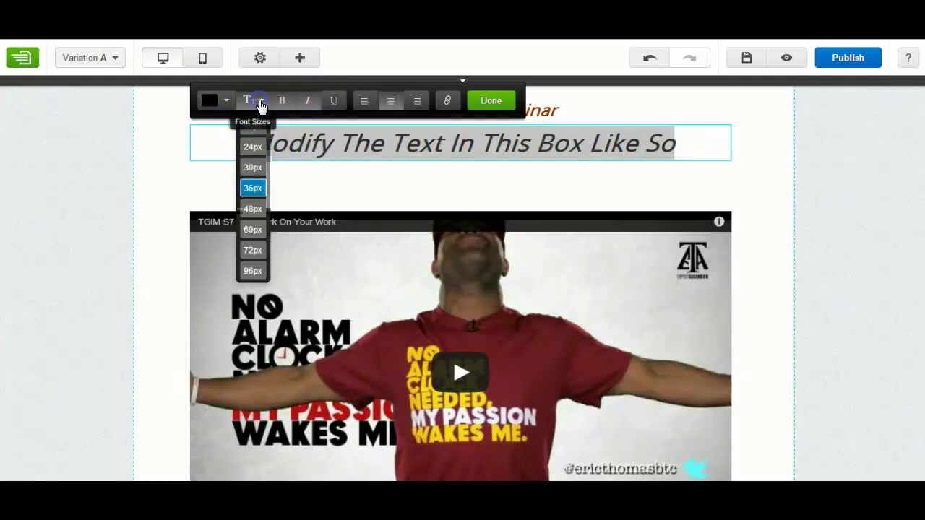
pyautogui.click(253, 227)
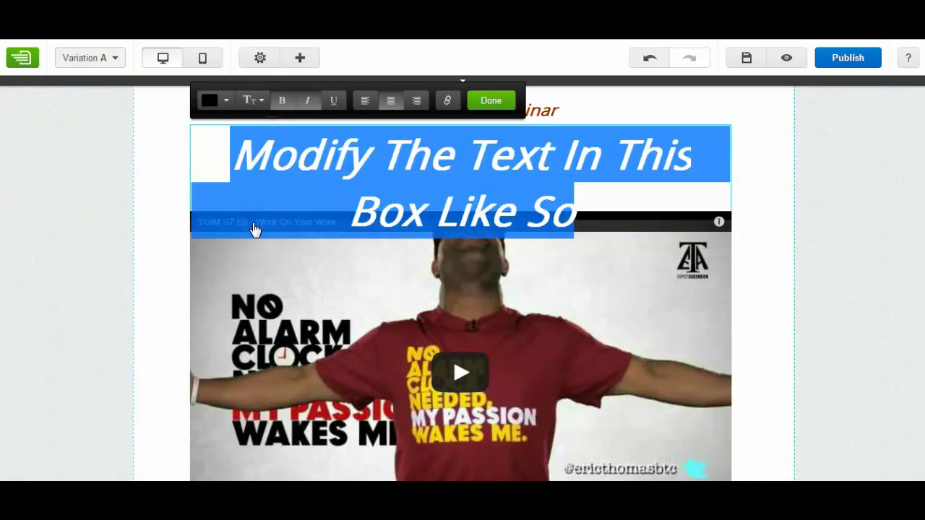
pyautogui.click(255, 100)
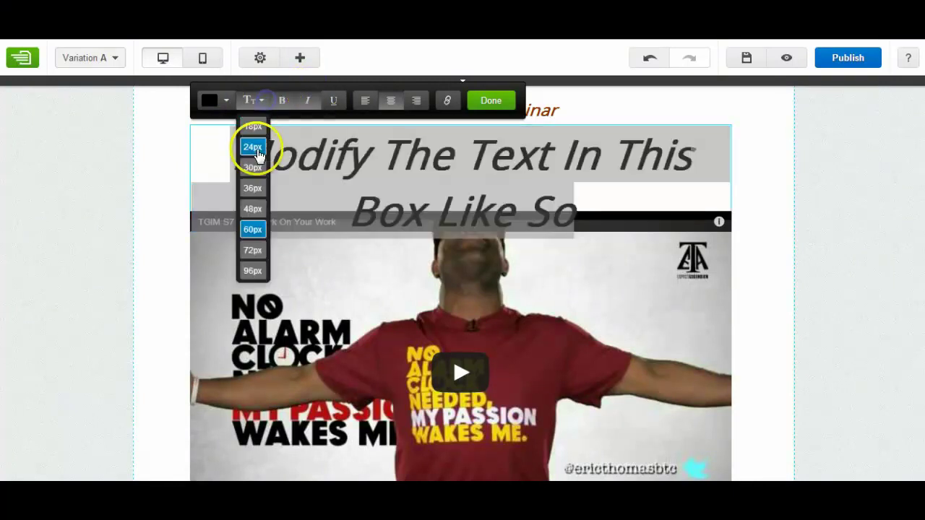
pyautogui.click(253, 147)
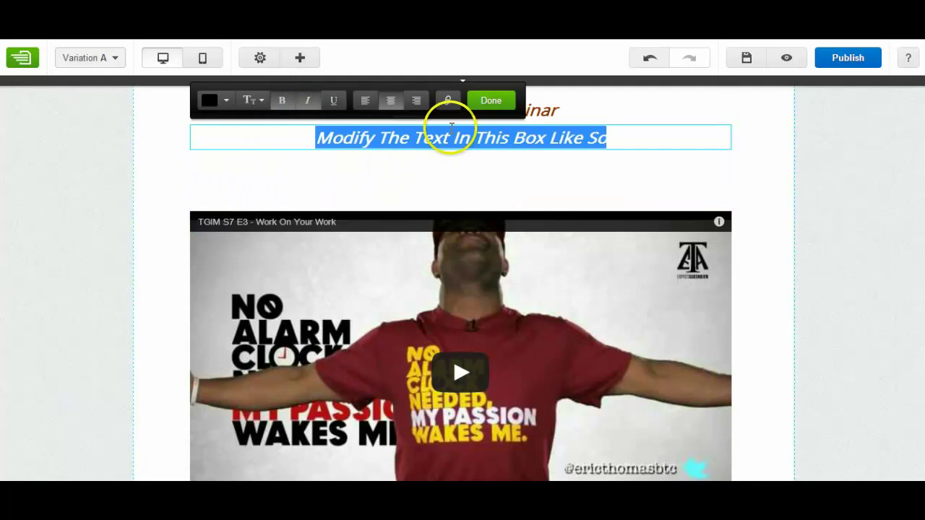
pyautogui.click(224, 100)
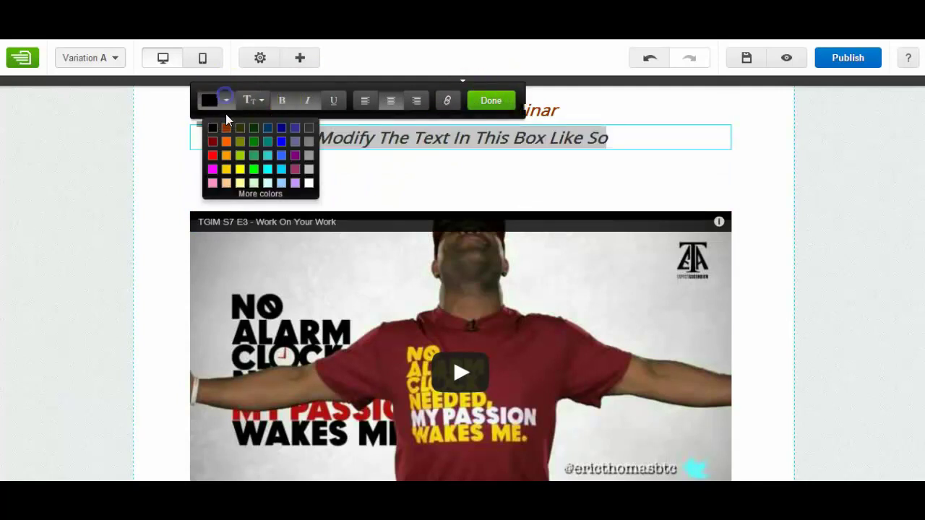
pyautogui.click(225, 157)
pyautogui.click(491, 101)
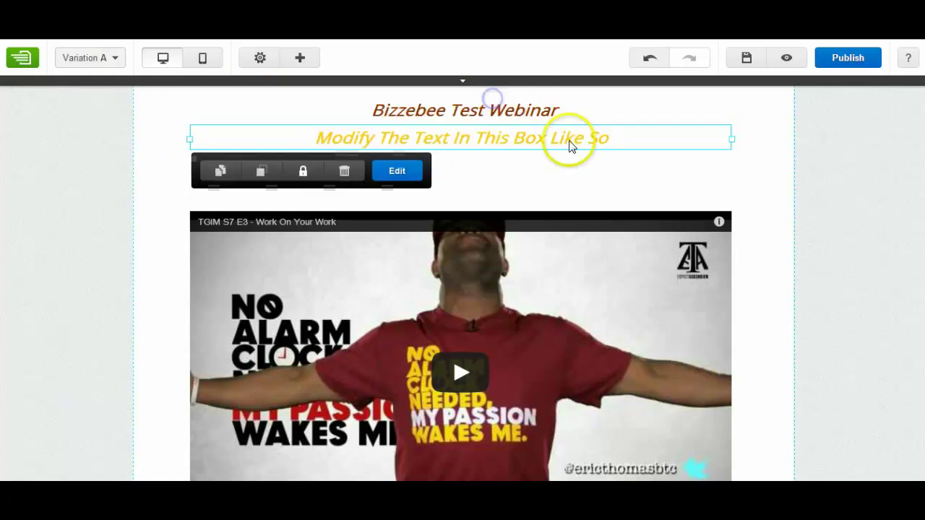
pyautogui.click(602, 175)
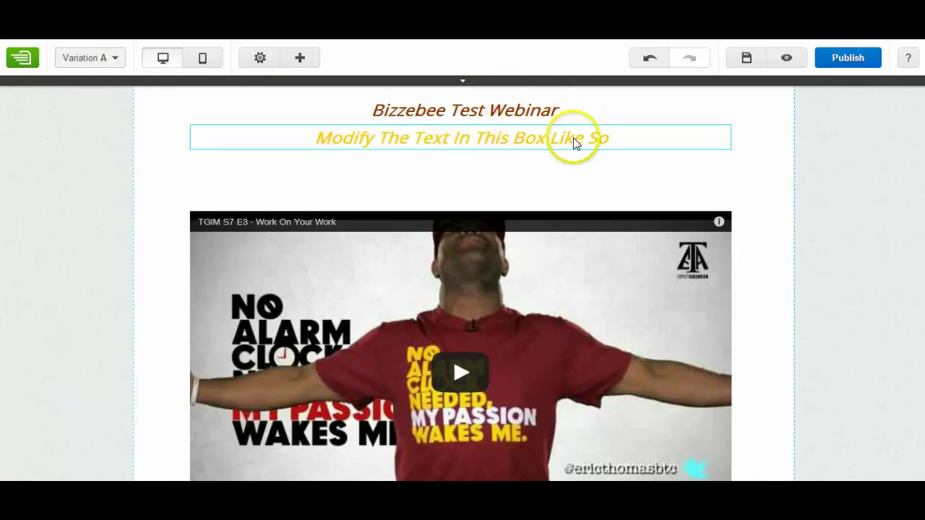
# Edit the webinar video's settings, toggling its Progress bar and Auto Start options, and finish editing.
pyautogui.scroll(-1, 467, 231)
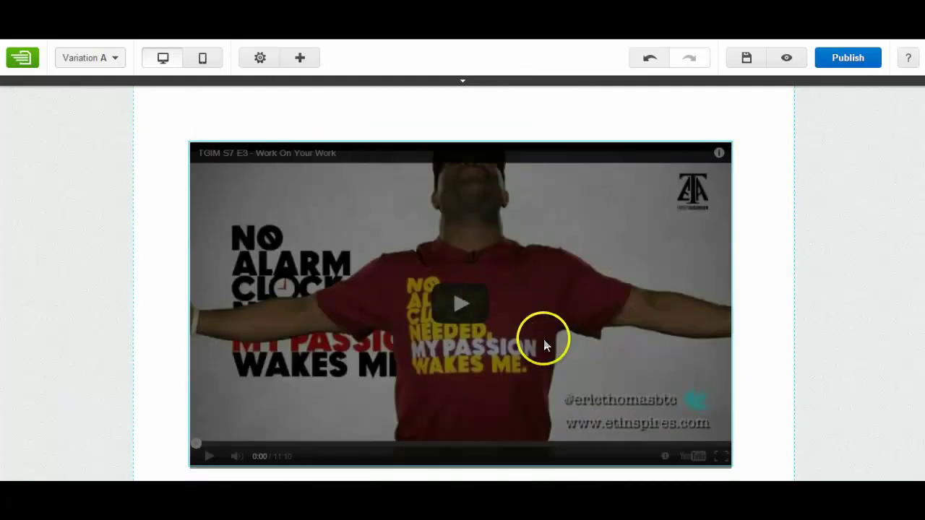
pyautogui.scroll(-2, 483, 261)
pyautogui.click(482, 158)
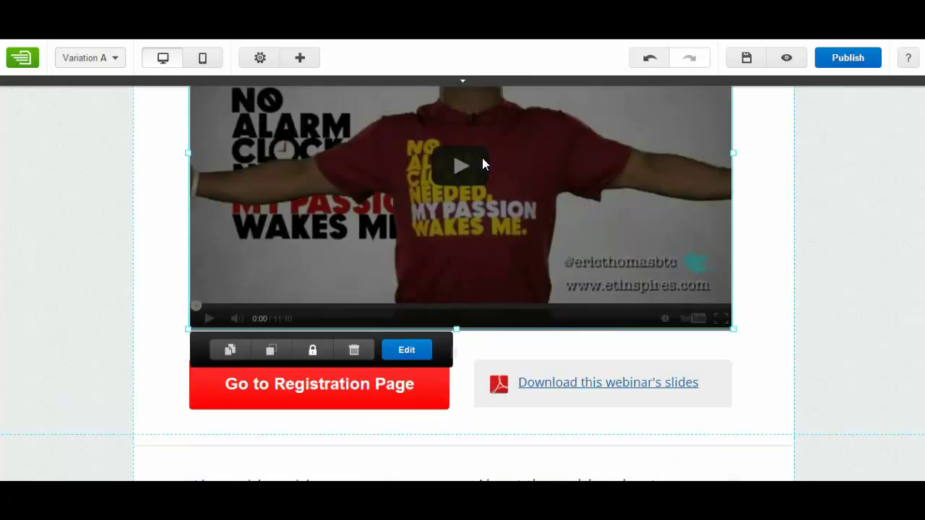
pyautogui.click(424, 357)
pyautogui.moveTo(248, 351); pyautogui.dragTo(201, 349)
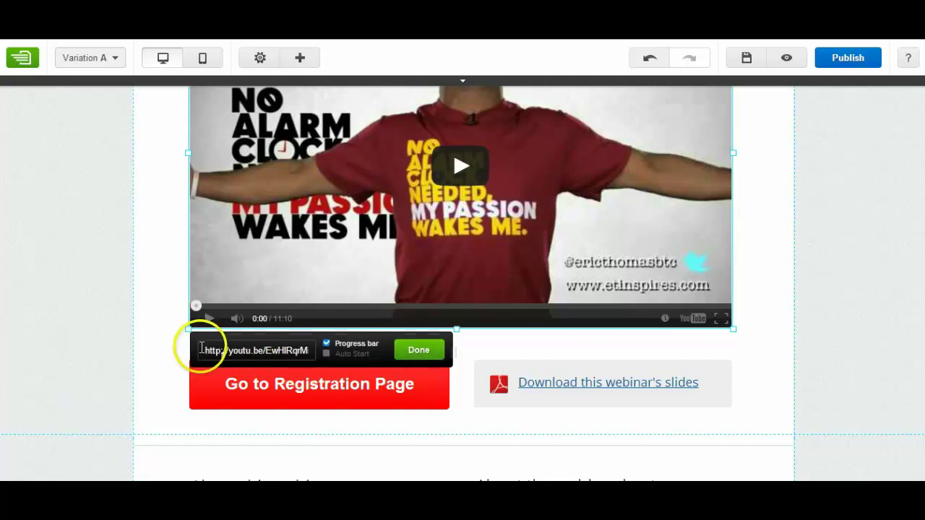
pyautogui.moveTo(323, 351); pyautogui.dragTo(347, 353)
pyautogui.click(326, 344)
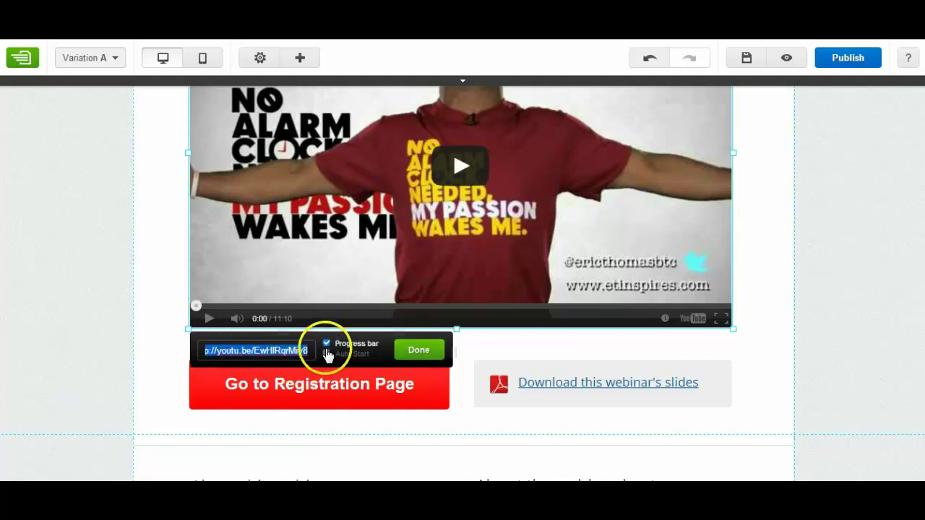
pyautogui.click(327, 350)
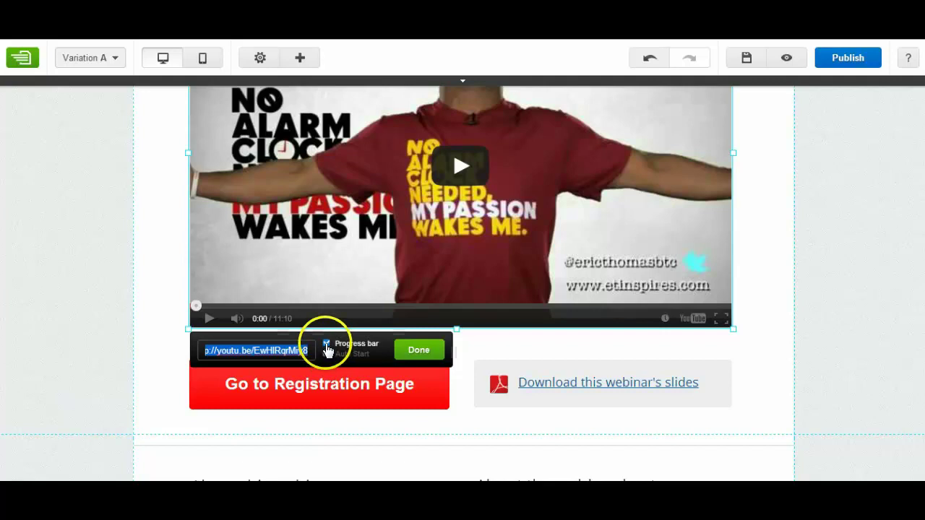
pyautogui.click(327, 347)
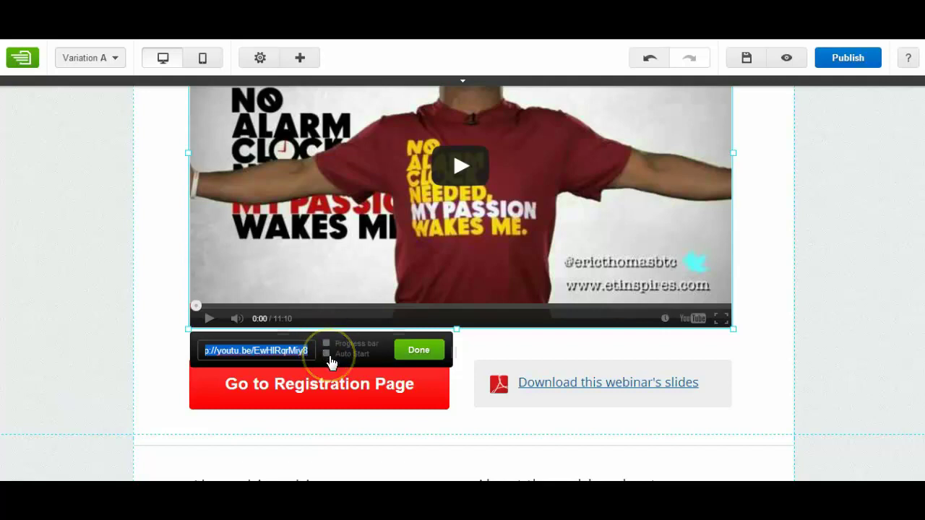
pyautogui.click(326, 353)
pyautogui.click(413, 351)
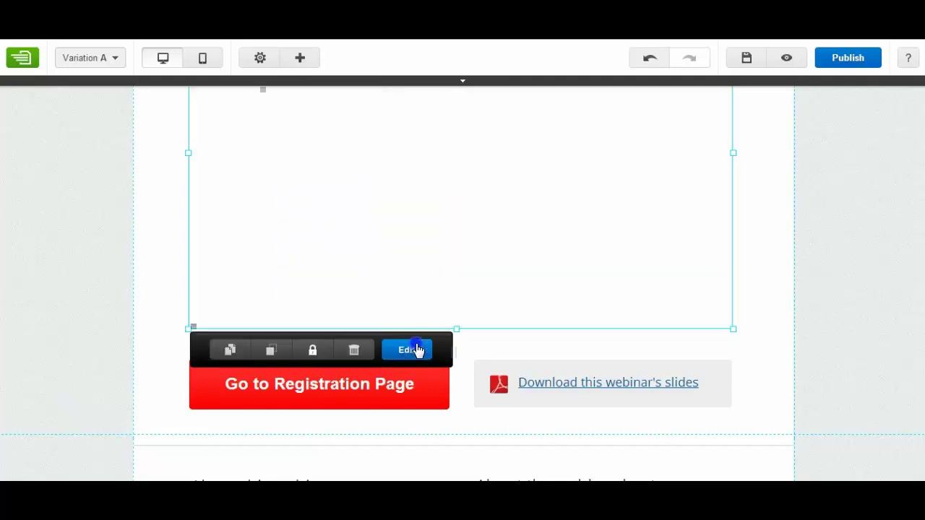
pyautogui.click(501, 356)
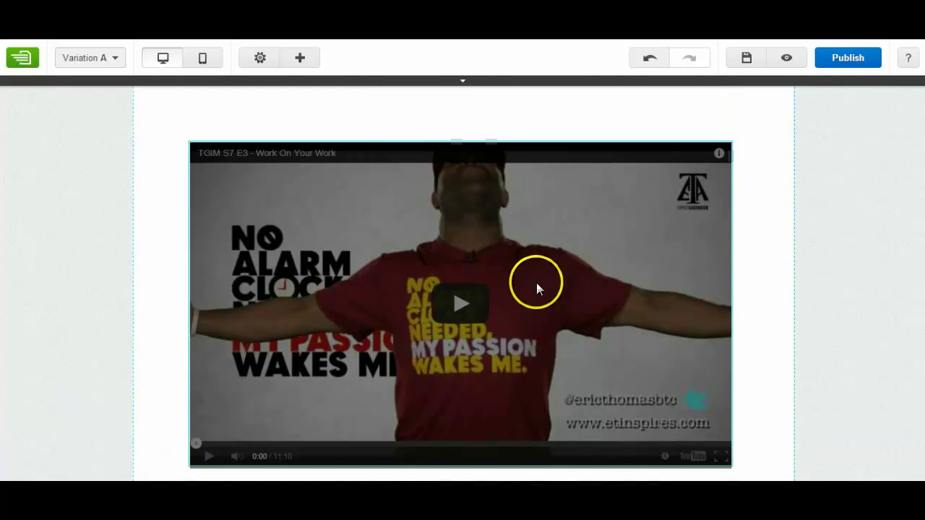
# Delete the "Download this webinar's slides" text link from the grey box beside the registration button.
pyautogui.scroll(-1, 537, 289)
pyautogui.scroll(-1, 483, 292)
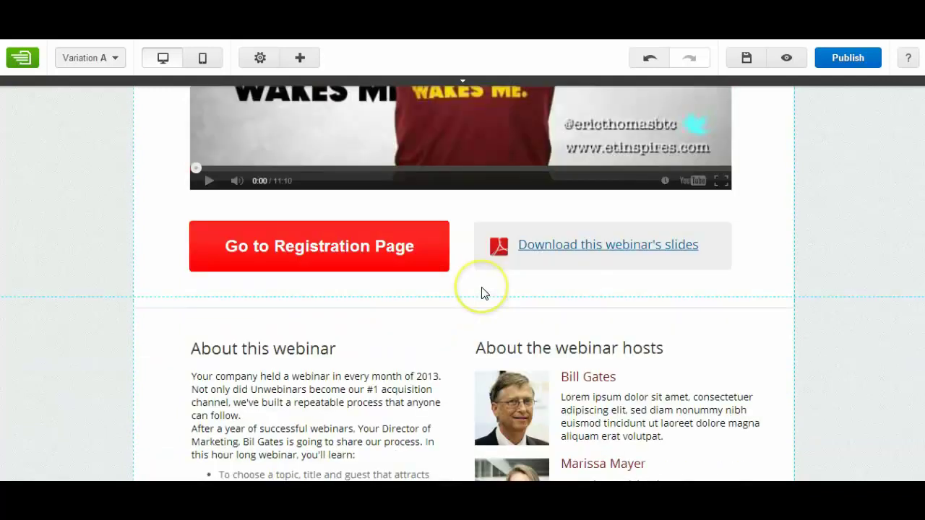
pyautogui.click(616, 251)
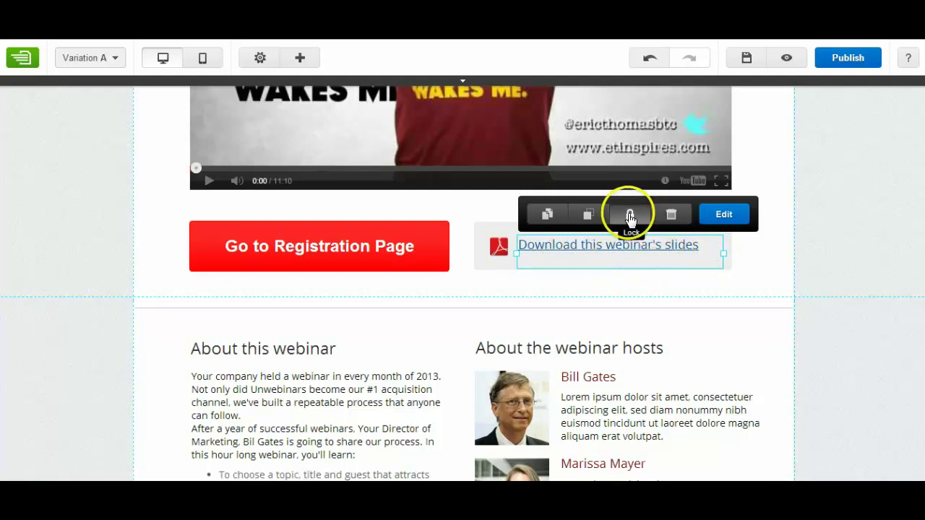
pyautogui.click(719, 213)
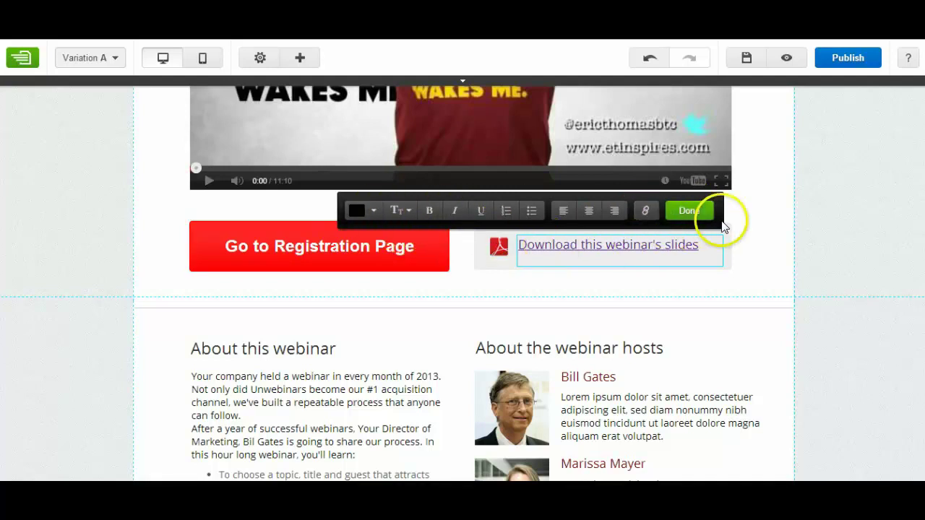
pyautogui.click(699, 211)
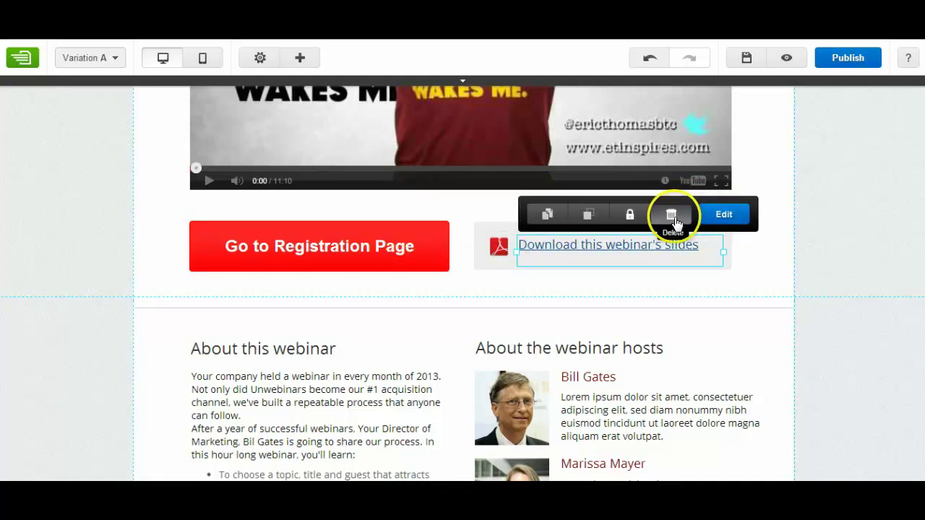
pyautogui.click(672, 215)
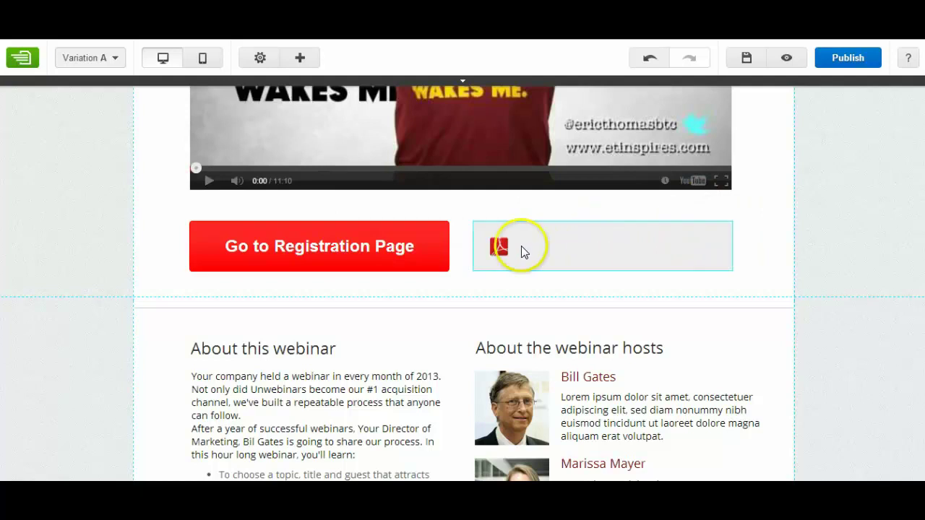
# Select the registration button, the "About this webinar" text and both host descriptions in turn to show they are editable elements.
pyautogui.moveTo(727, 244); pyautogui.dragTo(432, 246)
pyautogui.click(432, 246)
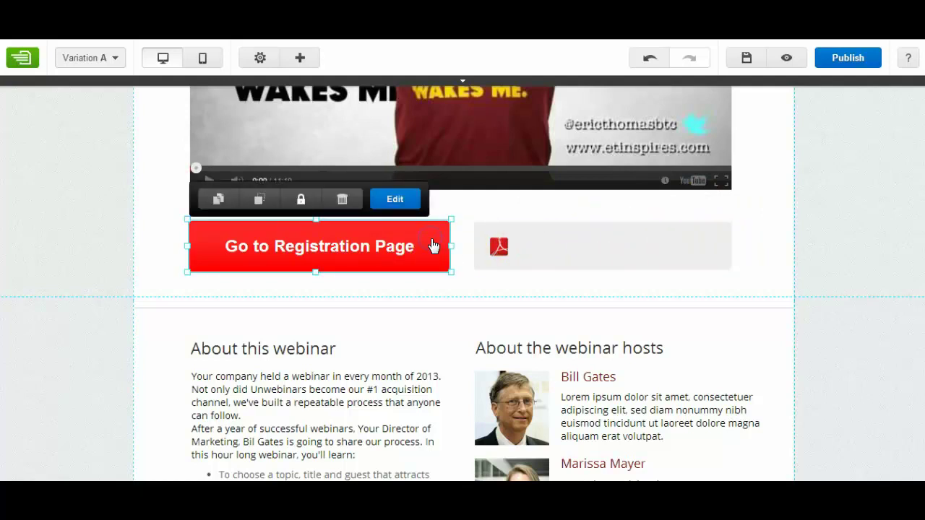
pyautogui.click(396, 396)
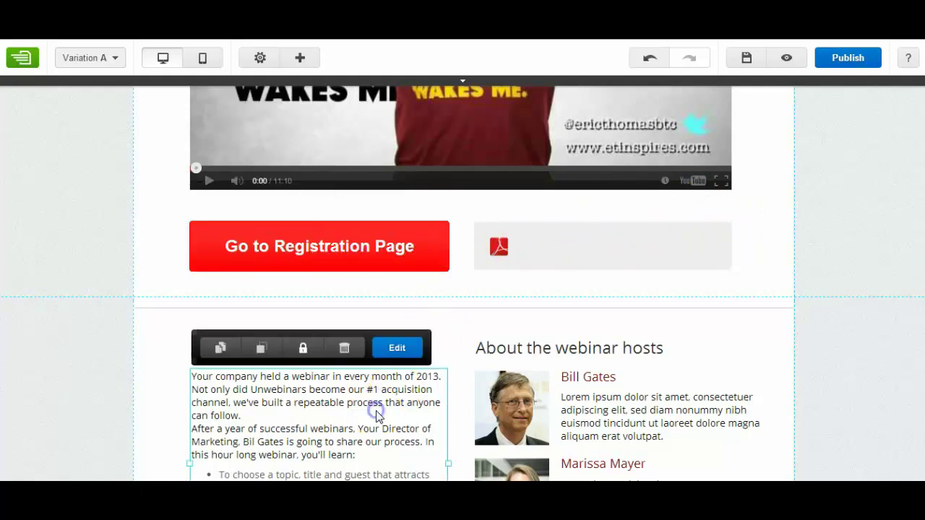
pyautogui.scroll(-3, 568, 330)
pyautogui.click(626, 231)
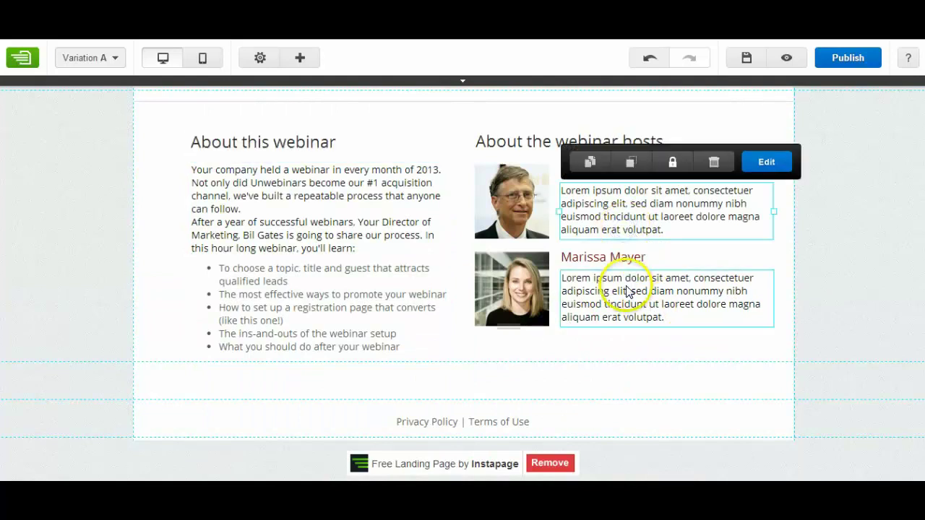
pyautogui.click(627, 289)
# Try to remove the "Free Landing Page by Instapage" branding at the foot of the page.
pyautogui.scroll(-1, 627, 291)
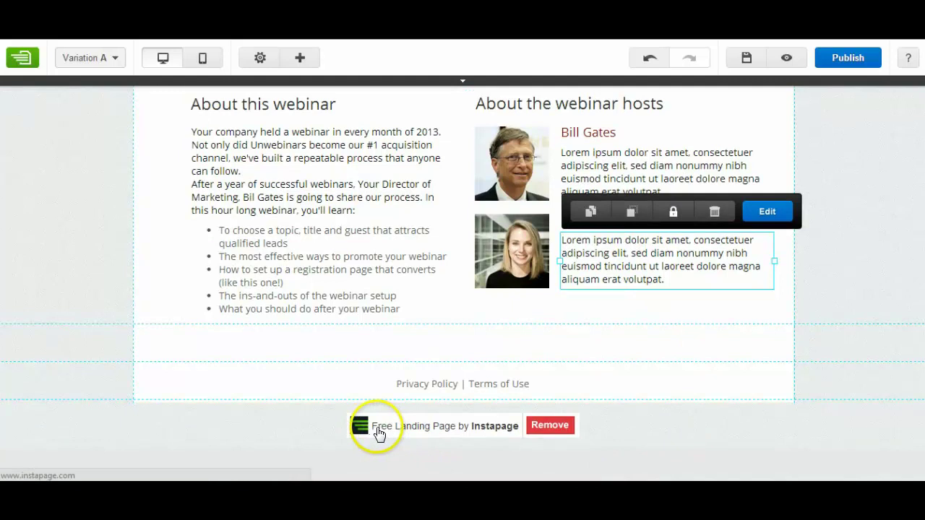
pyautogui.click(556, 425)
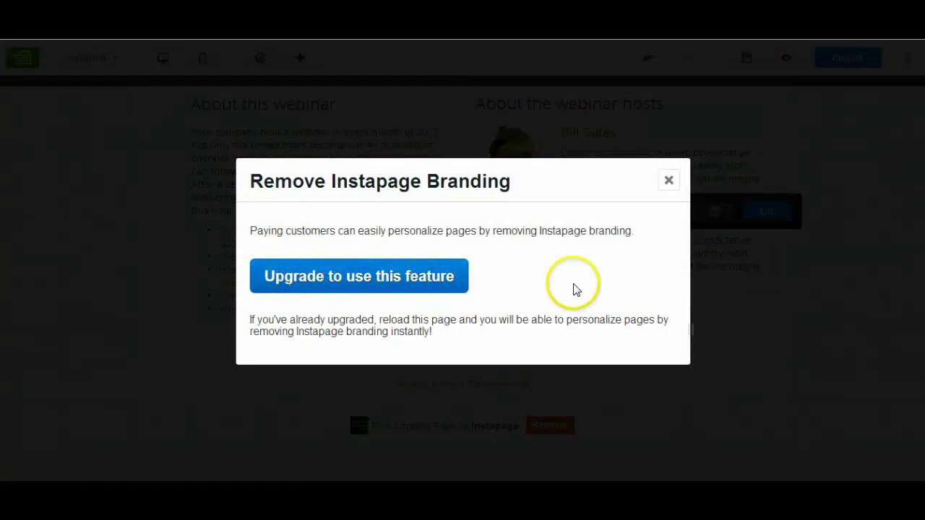
# Dismiss the branding upgrade offer, decline the SEO suggestion and examine the WordPress publishing option, leaving the page unpublished.
pyautogui.click(671, 179)
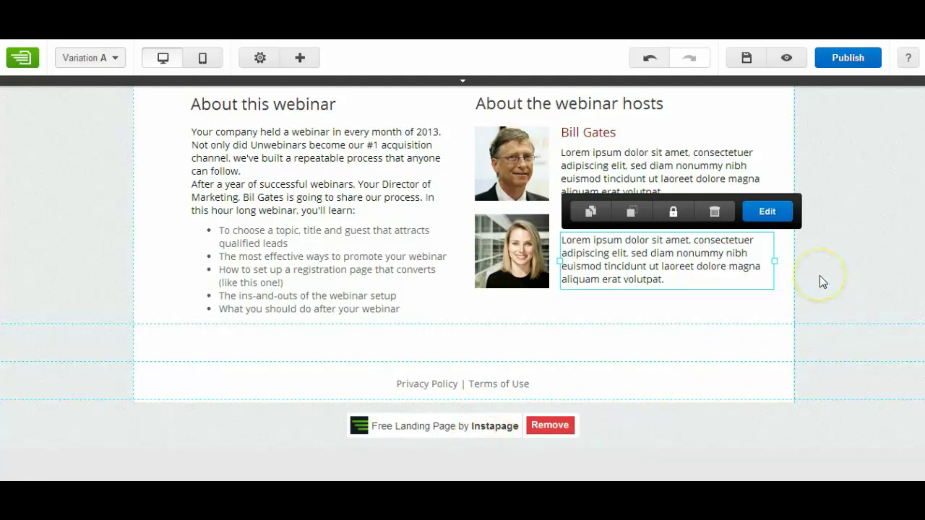
pyautogui.scroll(5, 853, 275)
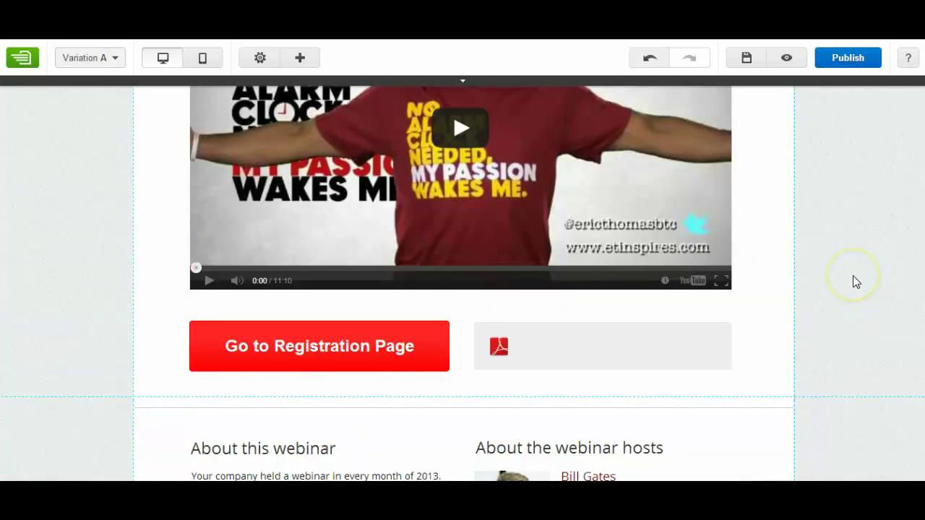
pyautogui.click(855, 58)
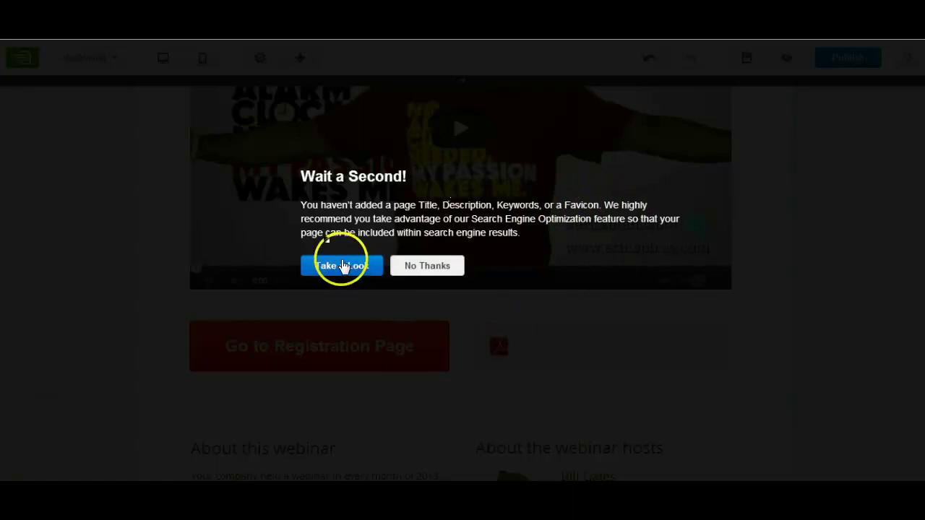
pyautogui.click(429, 266)
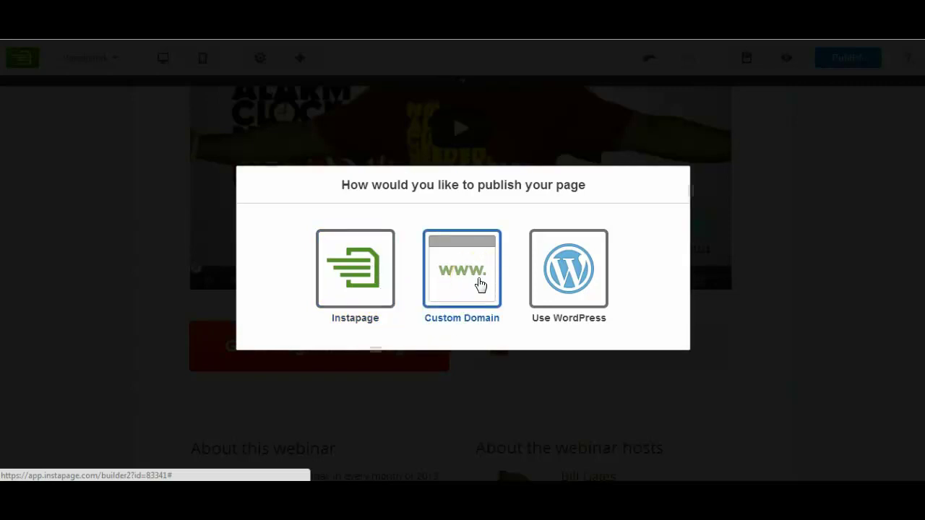
pyautogui.click(584, 271)
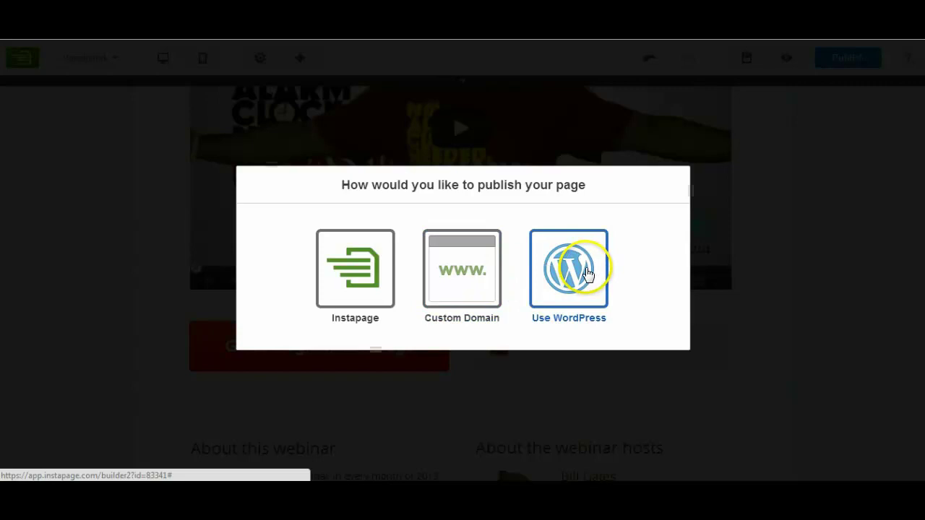
pyautogui.click(571, 271)
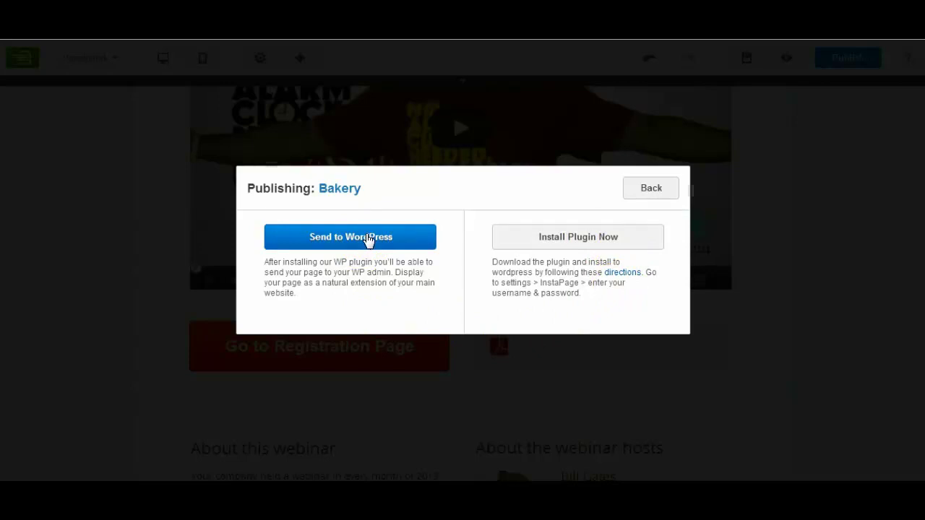
pyautogui.click(634, 193)
pyautogui.click(850, 257)
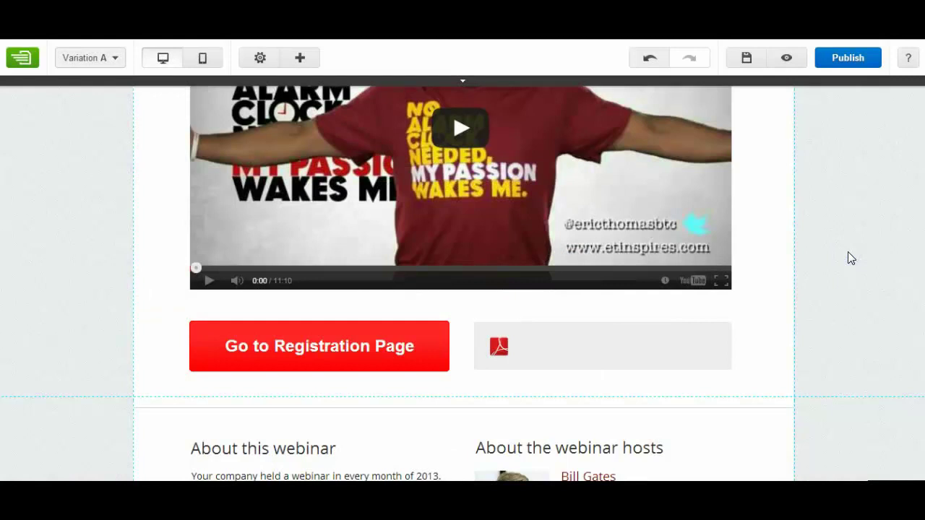
# Examine the page-wide settings, the desktop view and the variation choices for the webinar page.
pyautogui.scroll(3, 848, 252)
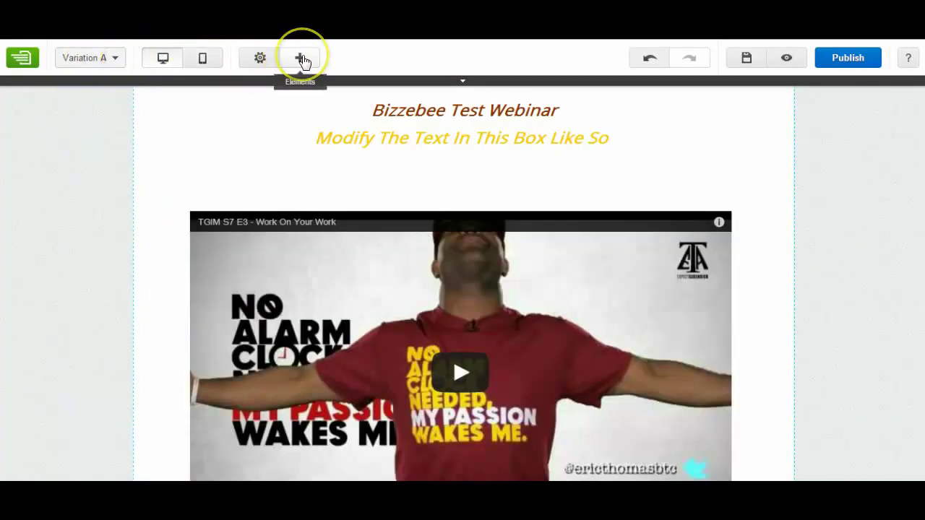
pyautogui.click(264, 60)
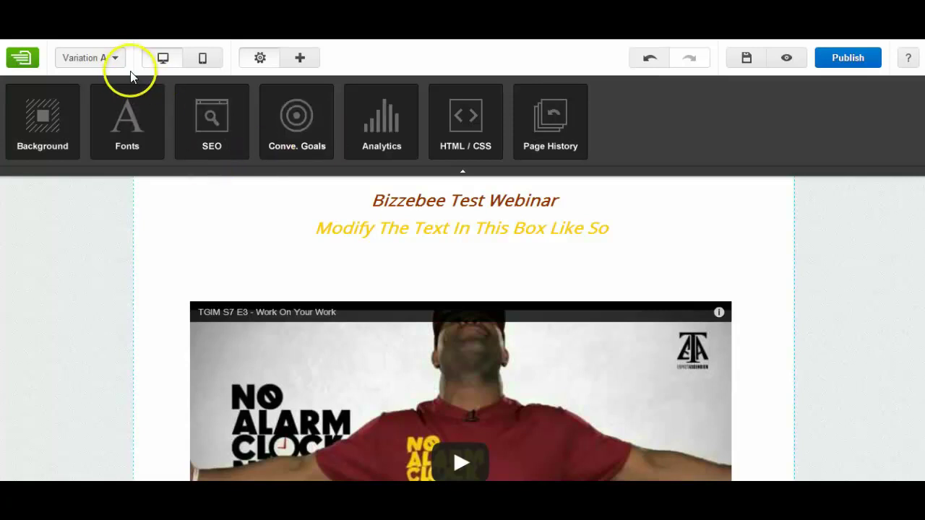
pyautogui.click(163, 61)
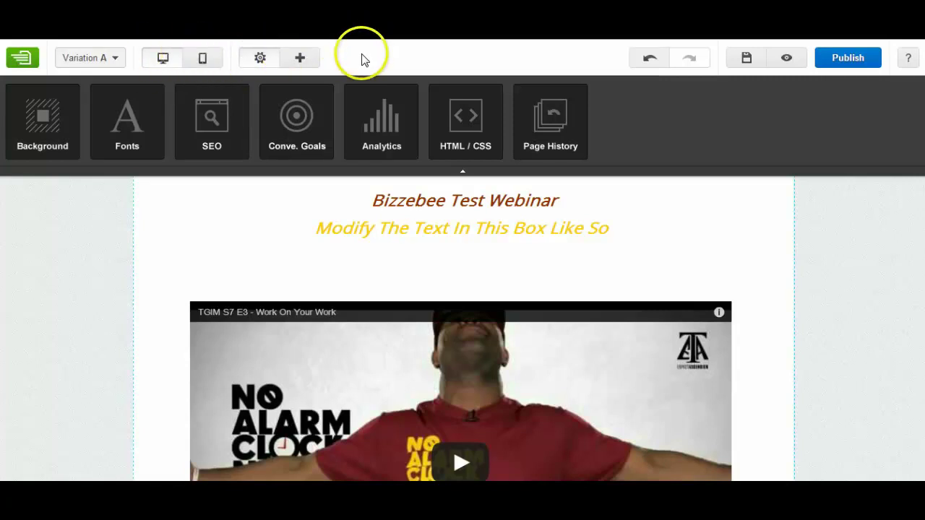
pyautogui.click(115, 58)
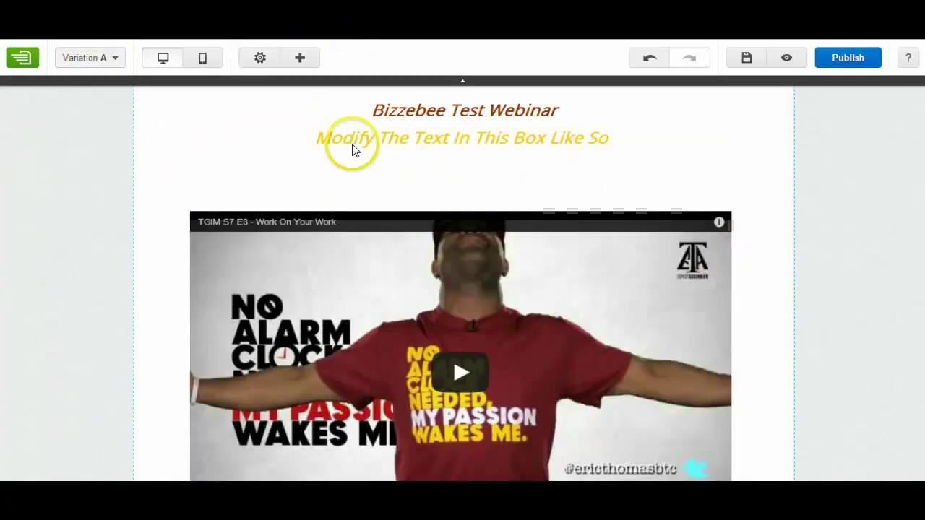
# Return to the template gallery, browse the available designs and preview the "Win a trip" beach template.
pyautogui.click(24, 57)
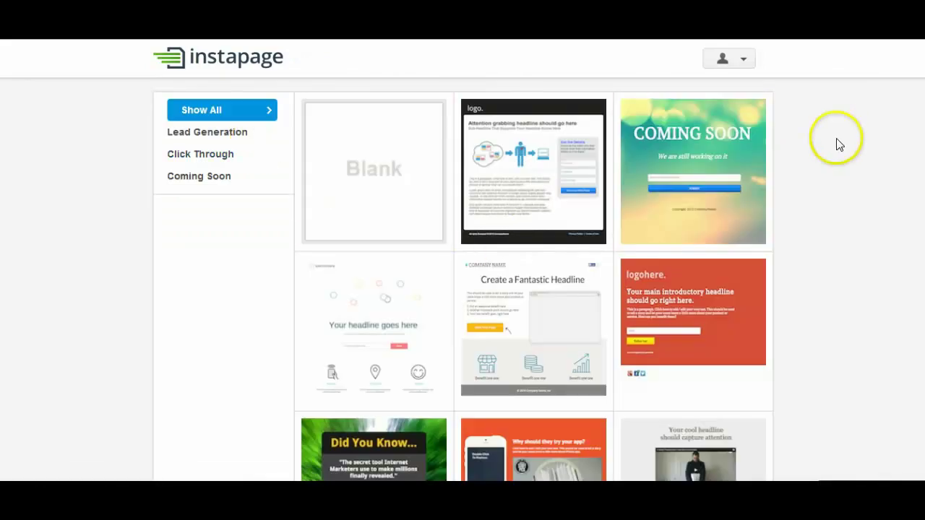
pyautogui.scroll(-10, 534, 260)
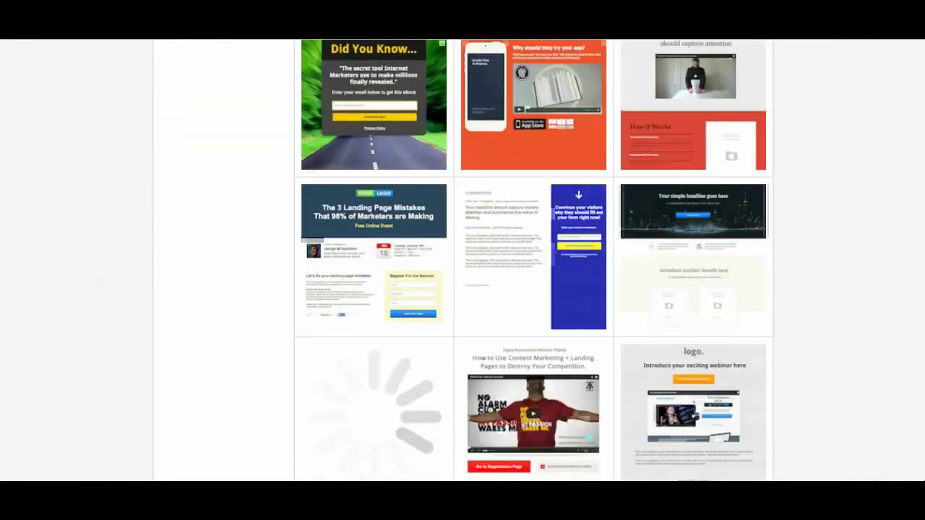
pyautogui.scroll(-5, 534, 260)
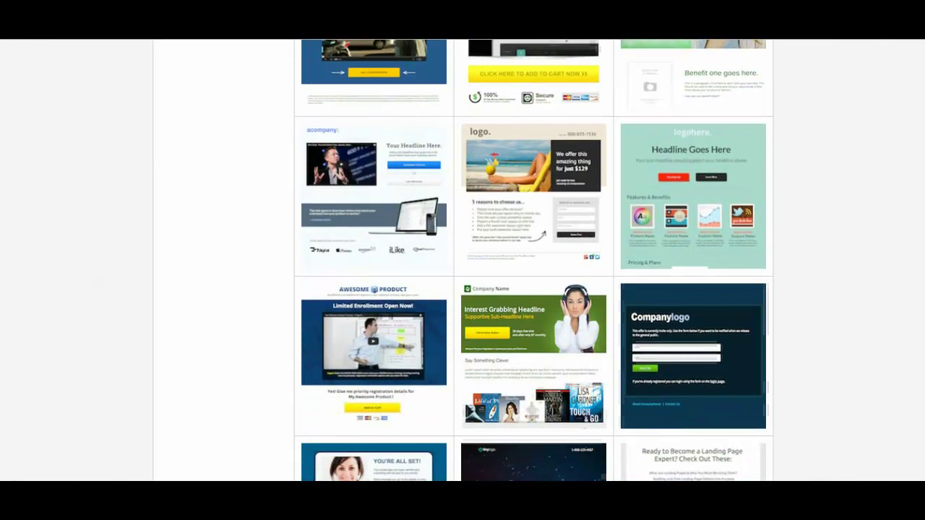
pyautogui.scroll(-6, 923, 281)
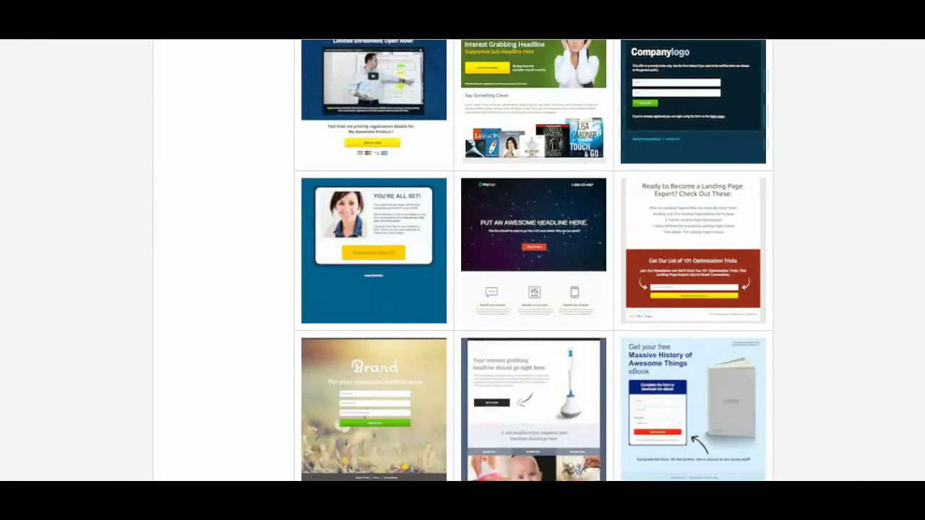
pyautogui.scroll(-2, 923, 282)
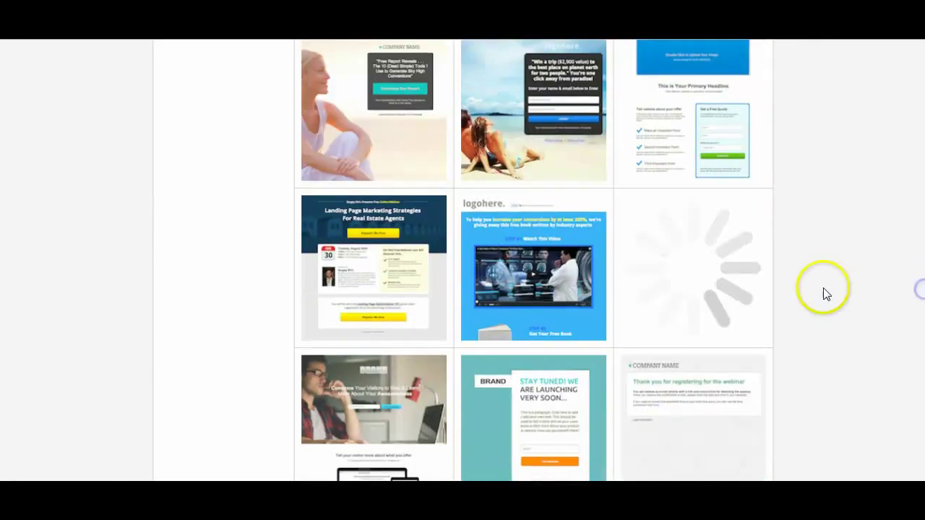
pyautogui.moveTo(376, 106)
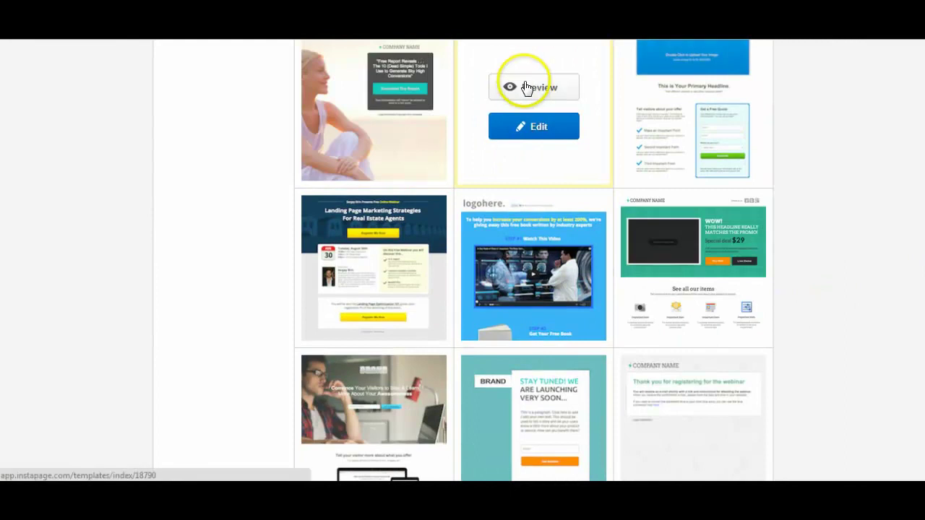
pyautogui.click(535, 86)
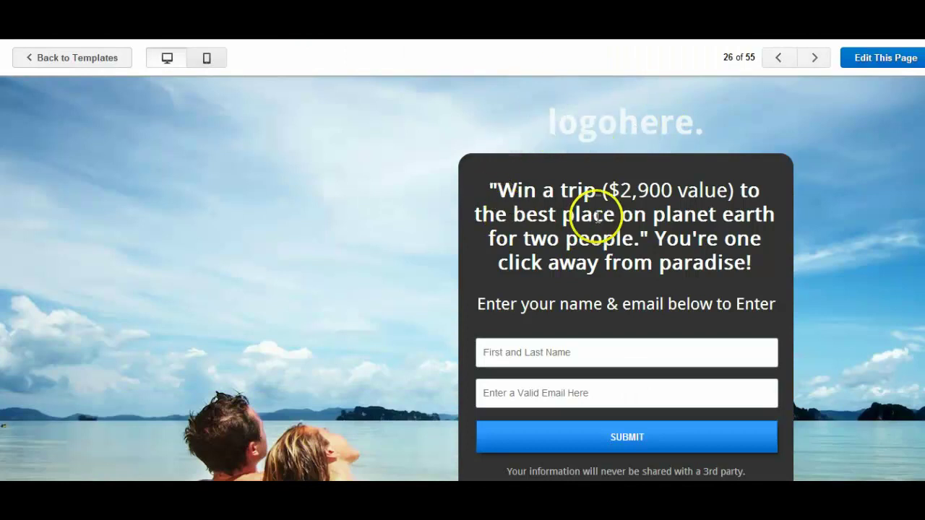
# Look over the whole "Win a trip" template and create a new named page from it for editing.
pyautogui.scroll(-3, 502, 208)
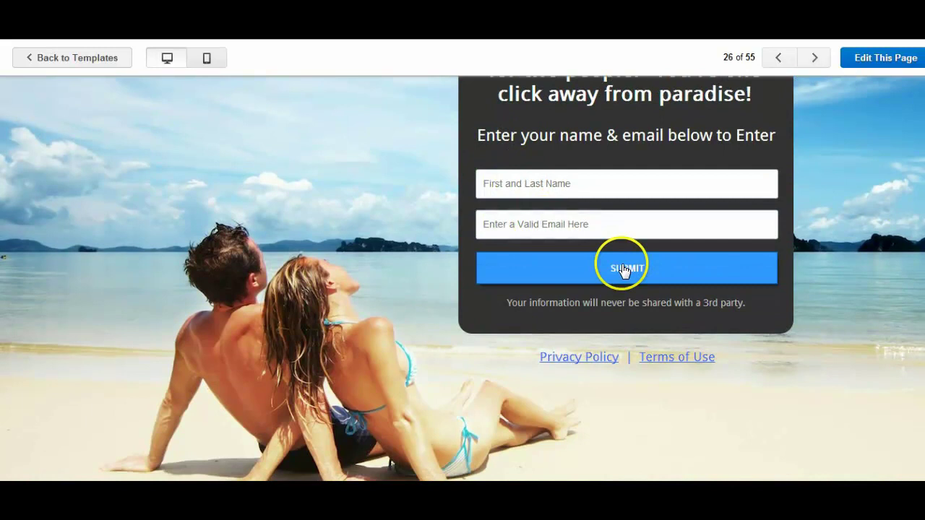
pyautogui.scroll(-1, 678, 380)
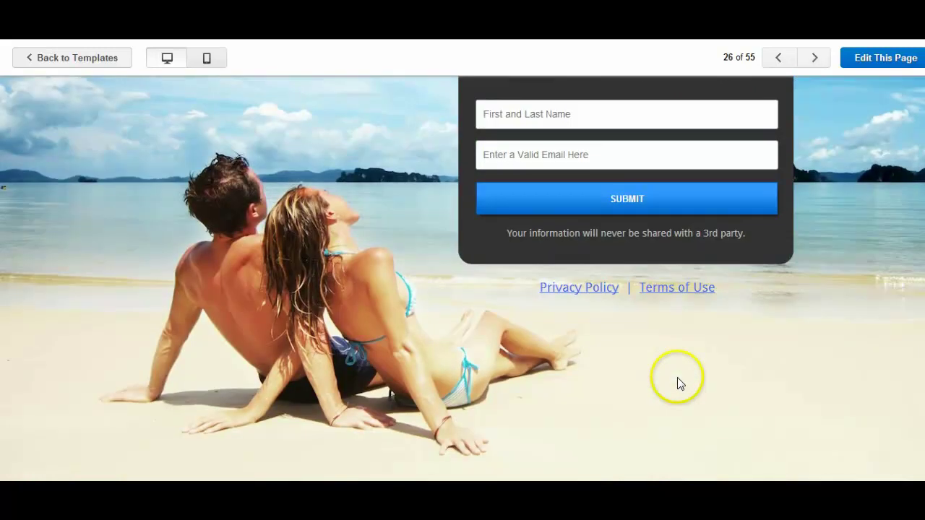
pyautogui.scroll(4, 519, 409)
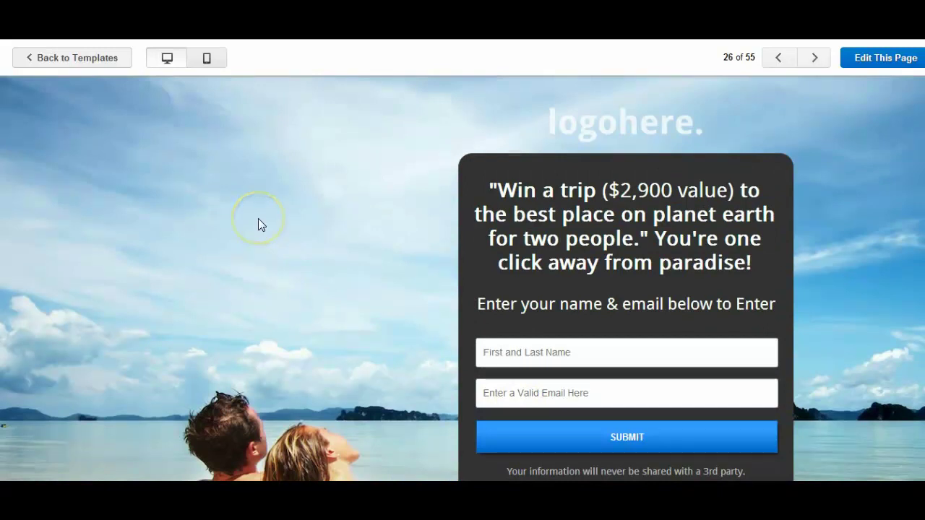
pyautogui.scroll(-3, 259, 219)
pyautogui.scroll(3, 258, 219)
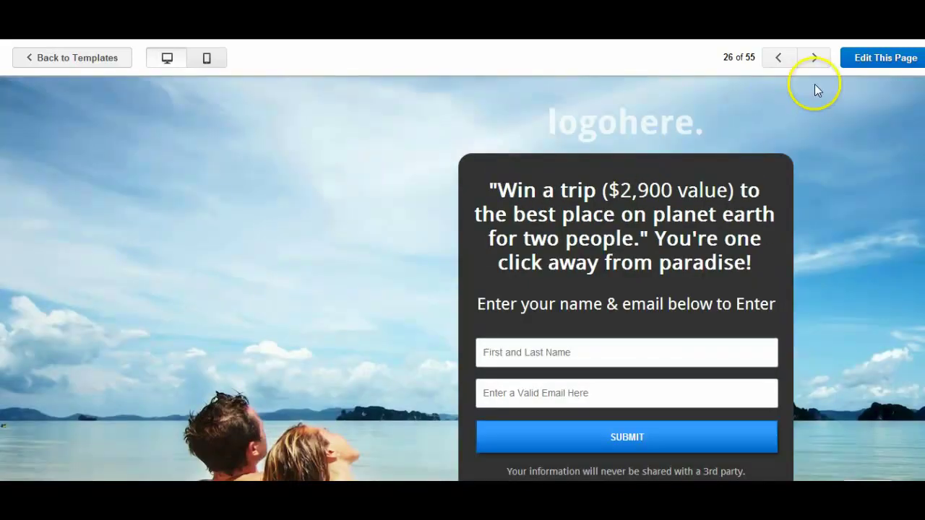
pyautogui.click(888, 62)
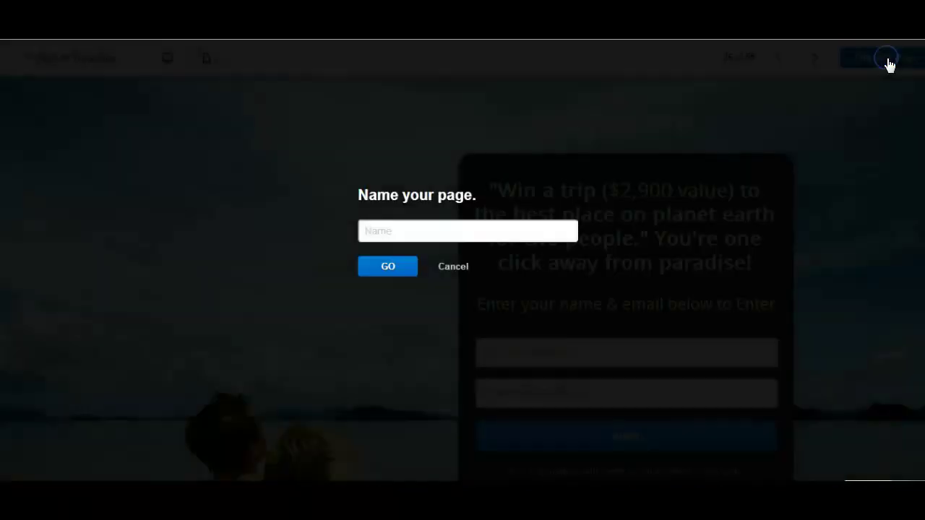
pyautogui.click(390, 232)
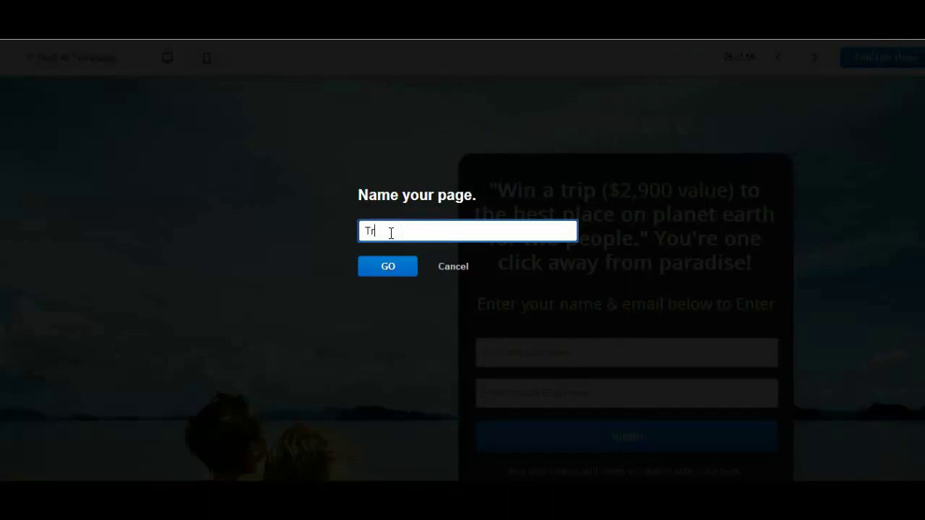
pyautogui.click(408, 267)
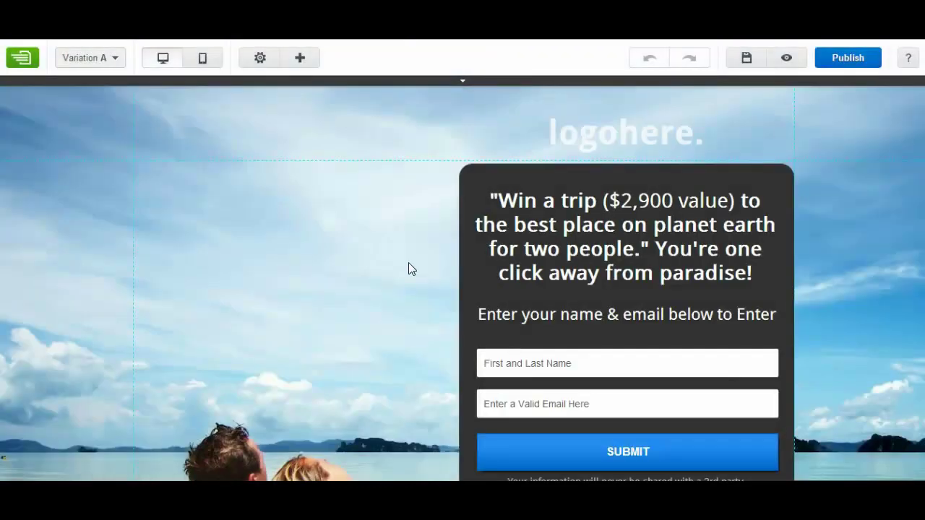
# Examine the image replacement options for the "logohere." logo in the Image Manager and finish editing with the logo unchanged.
pyautogui.scroll(-2, 408, 269)
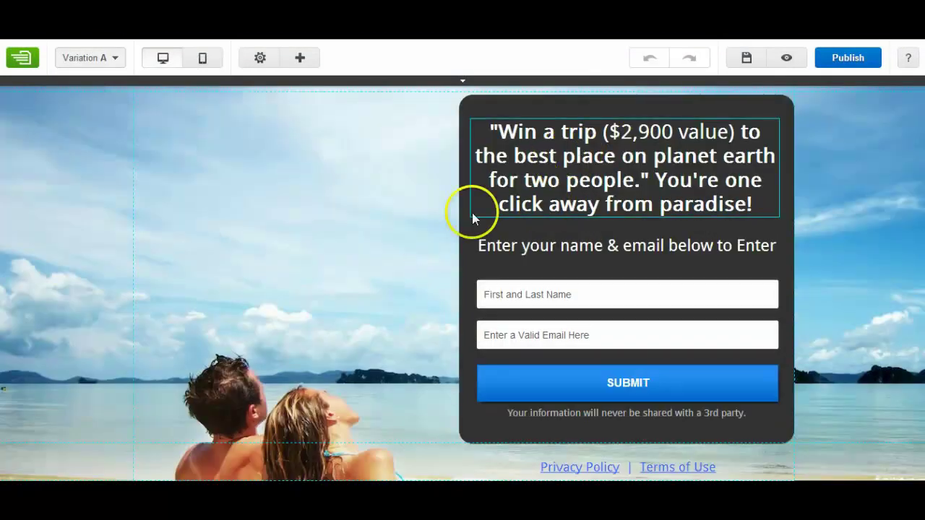
pyautogui.scroll(2, 492, 202)
pyautogui.click(618, 134)
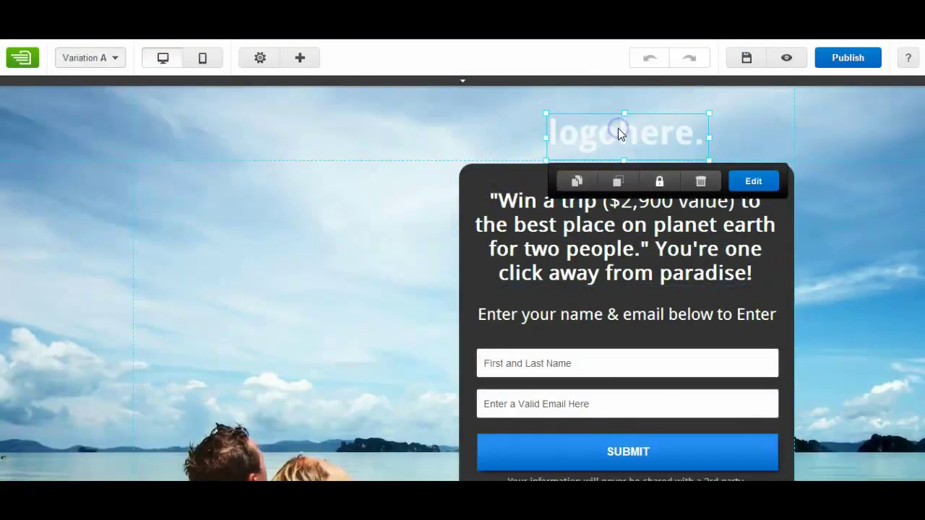
pyautogui.click(477, 138)
pyautogui.click(604, 131)
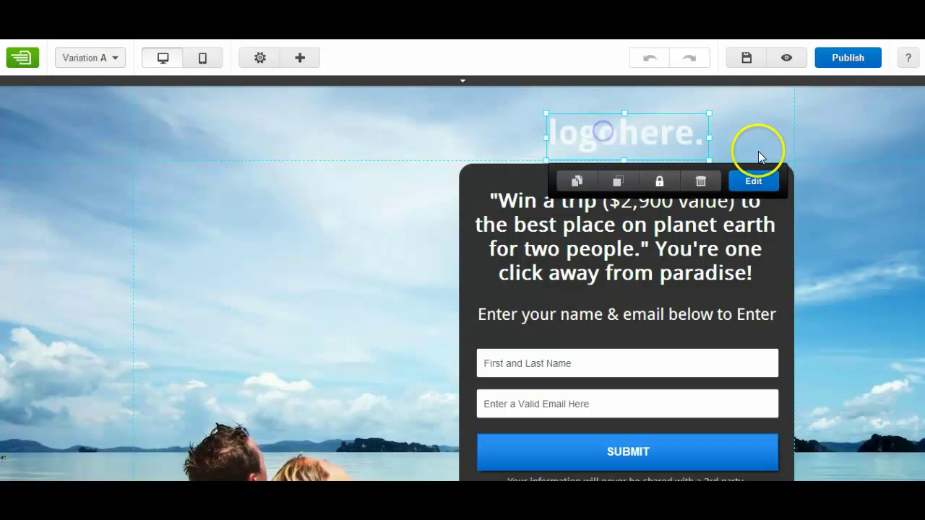
pyautogui.click(757, 182)
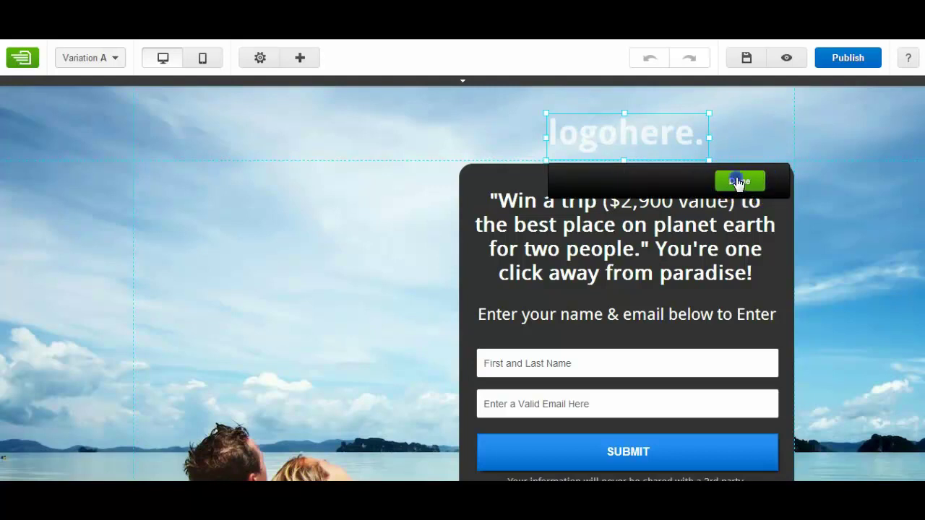
pyautogui.click(739, 181)
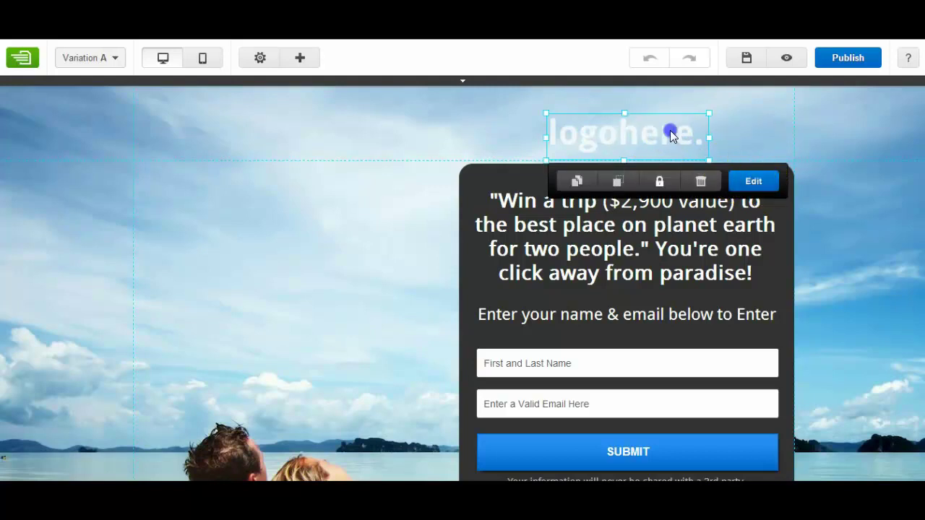
pyautogui.click(756, 181)
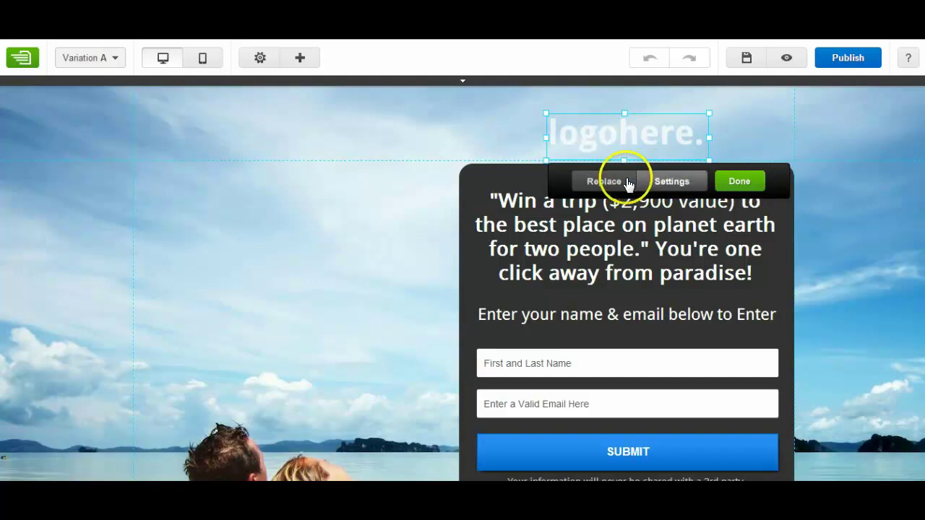
pyautogui.click(621, 182)
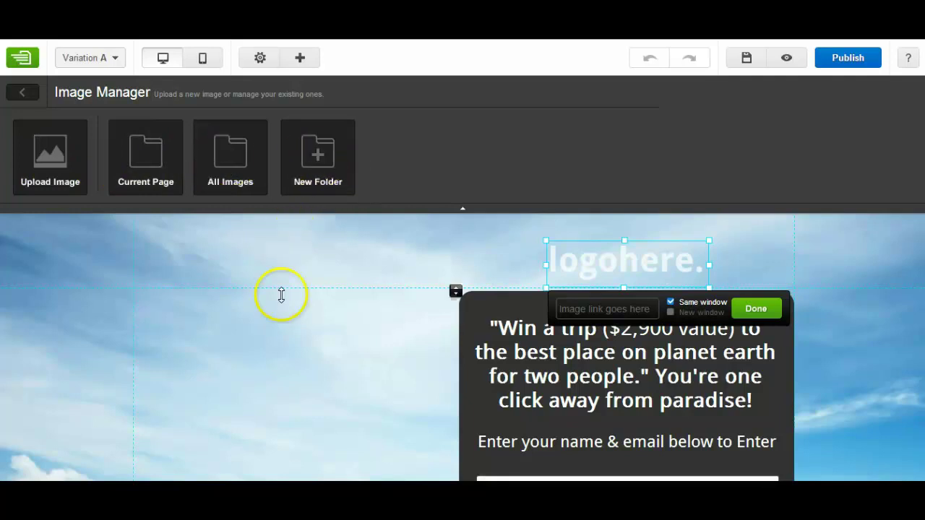
pyautogui.click(772, 311)
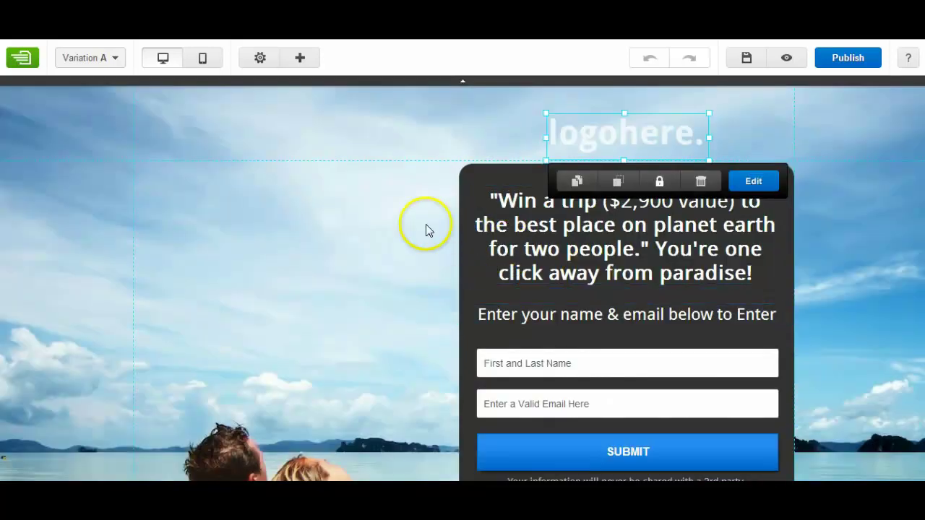
pyautogui.click(390, 185)
# Examine the text formatting options for the "Win a trip" headline and finish editing it.
pyautogui.click(610, 236)
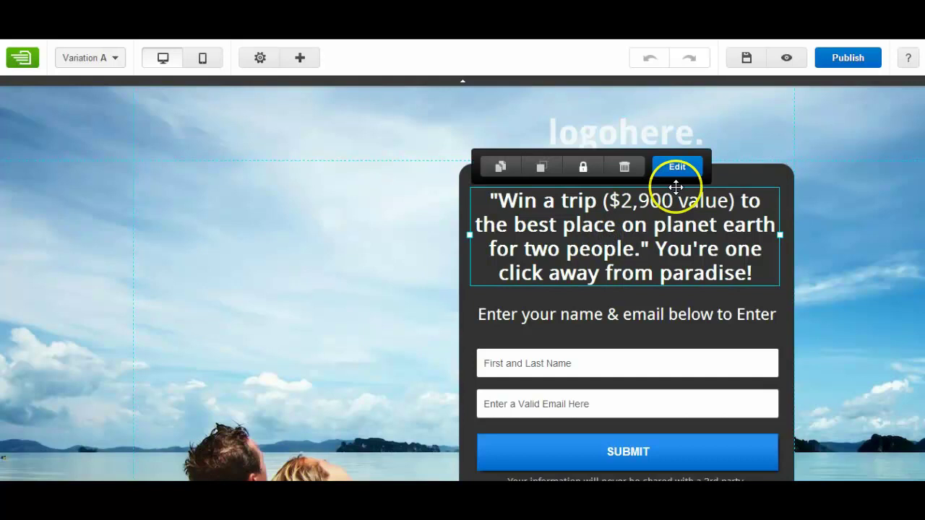
pyautogui.click(678, 167)
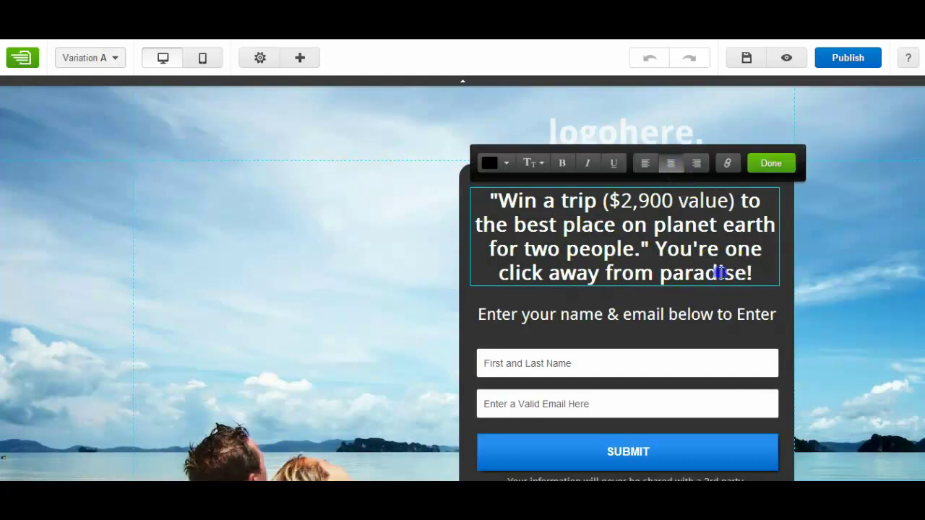
pyautogui.click(772, 163)
# Examine the entry form's email integrations, including AWeber, and finish editing the form.
pyautogui.click(692, 364)
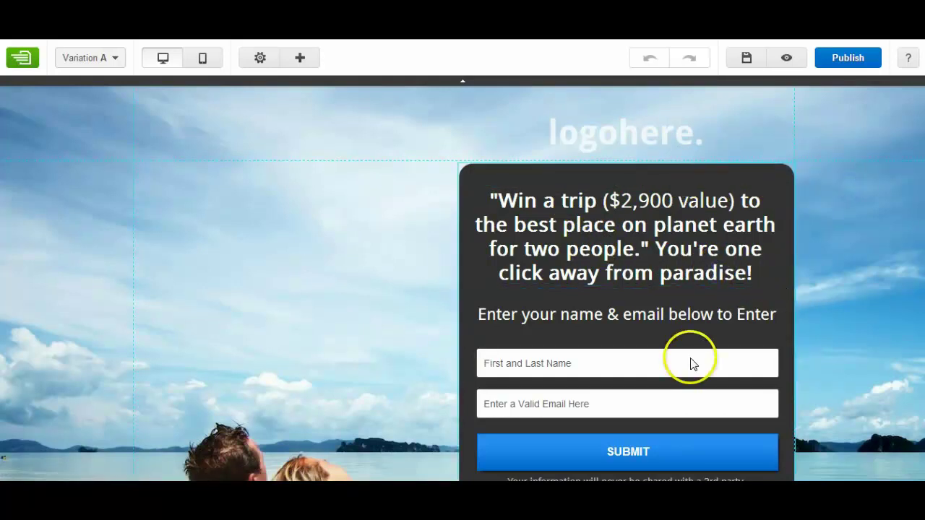
pyautogui.scroll(-2, 496, 289)
pyautogui.click(759, 221)
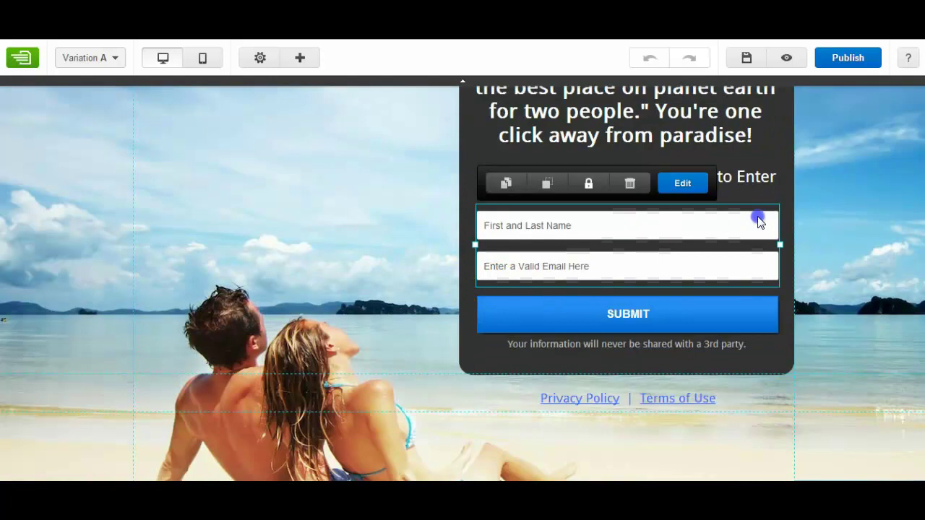
pyautogui.click(707, 186)
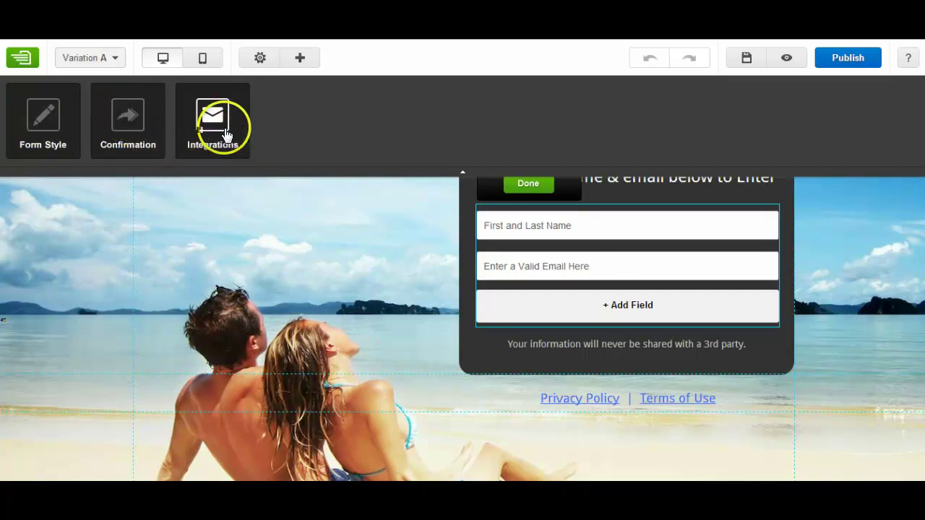
pyautogui.click(210, 120)
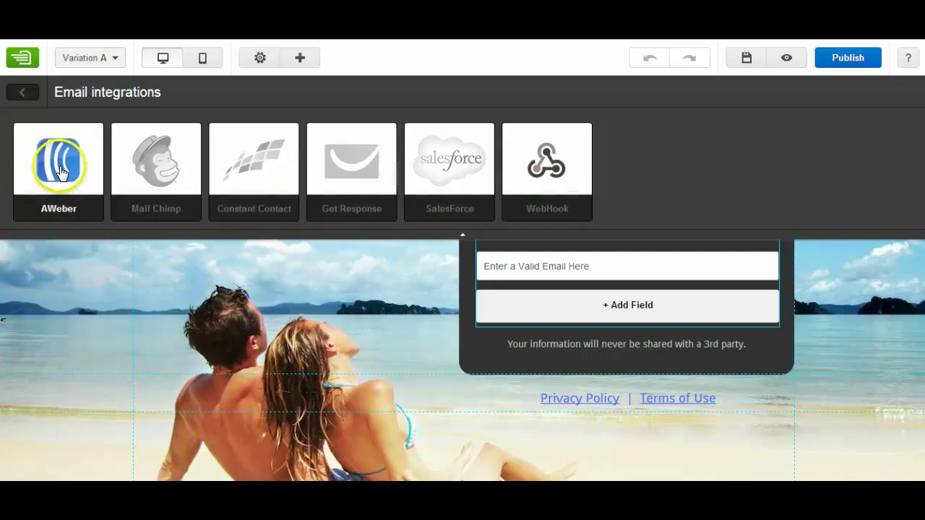
pyautogui.click(75, 263)
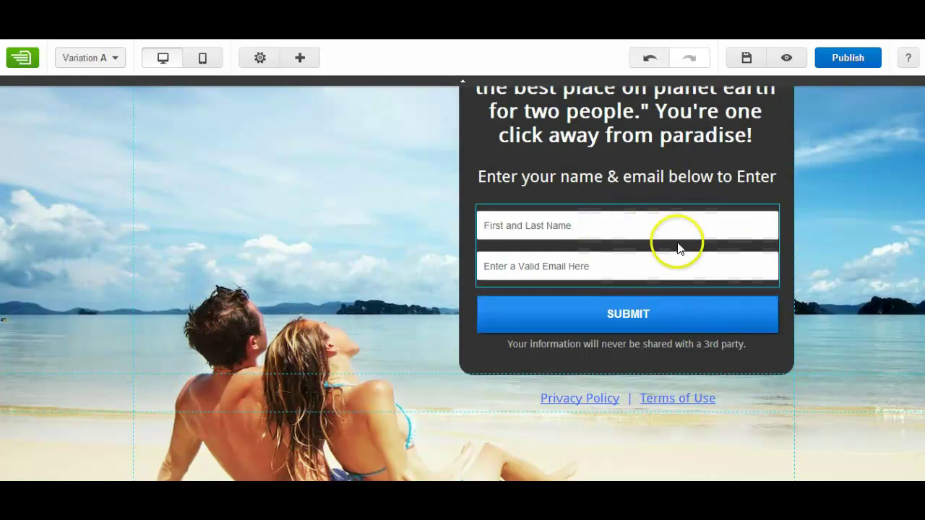
# Look over the lower part of the page and check the Privacy Policy and Terms of Use text.
pyautogui.scroll(-1, 677, 248)
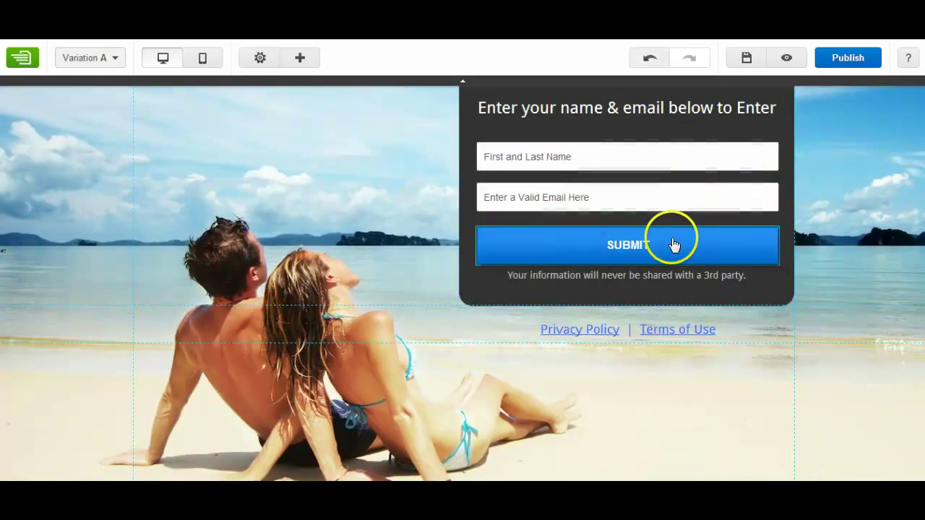
pyautogui.scroll(-2, 696, 341)
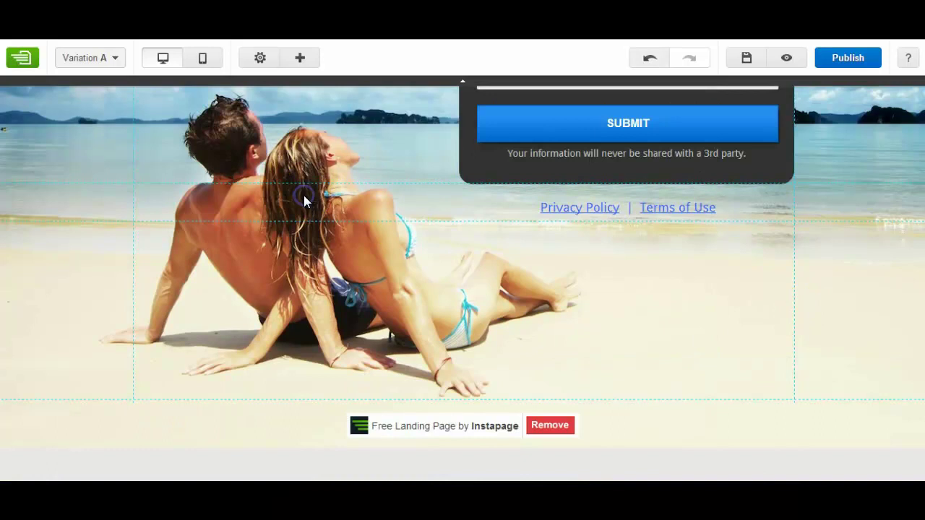
pyautogui.click(588, 206)
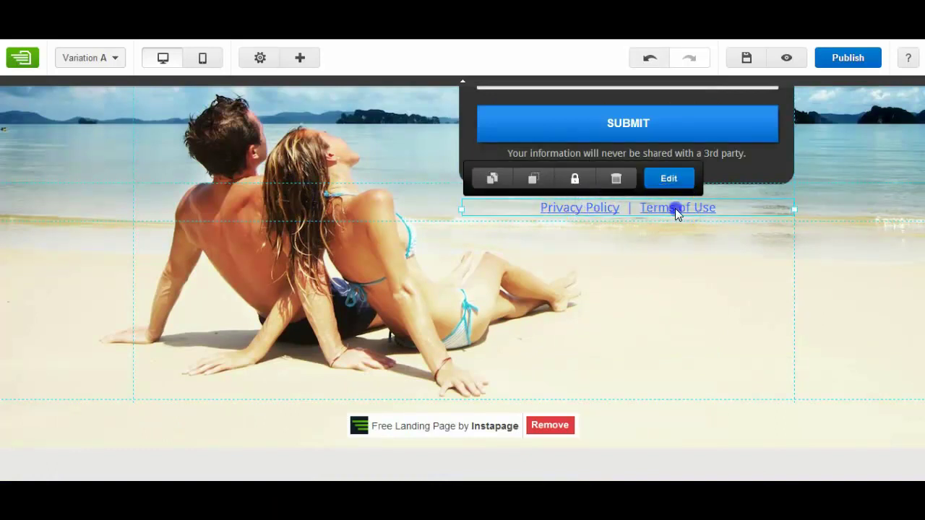
pyautogui.click(474, 290)
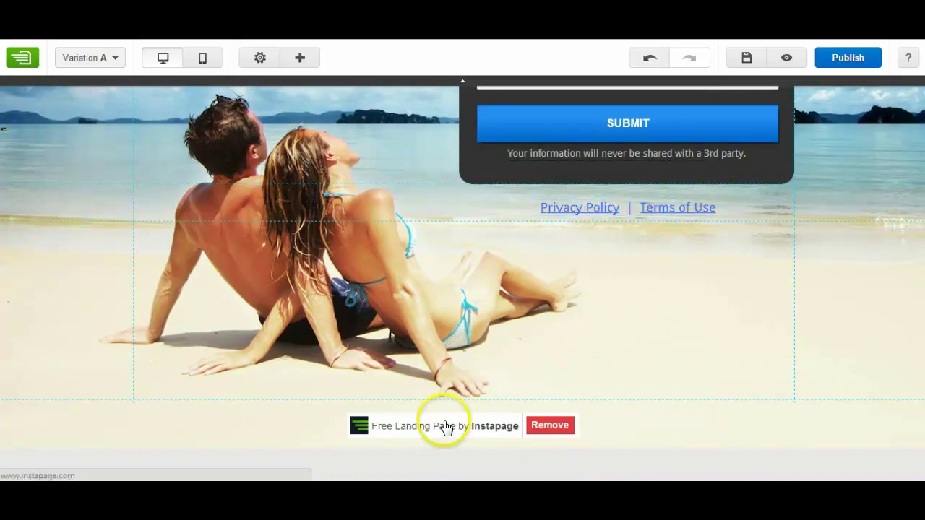
# Leave the page editor for the dashboard, discarding unsaved changes, and start creating a new page.
pyautogui.click(26, 58)
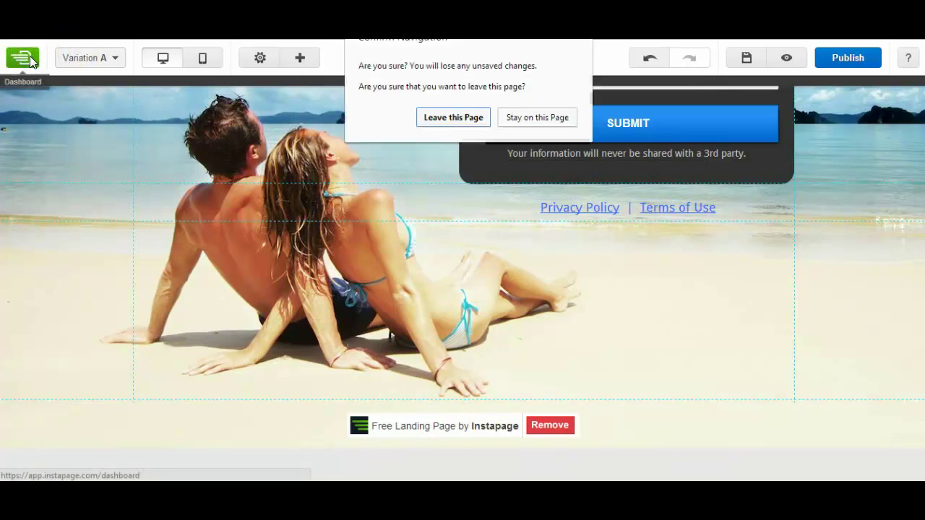
pyautogui.click(435, 118)
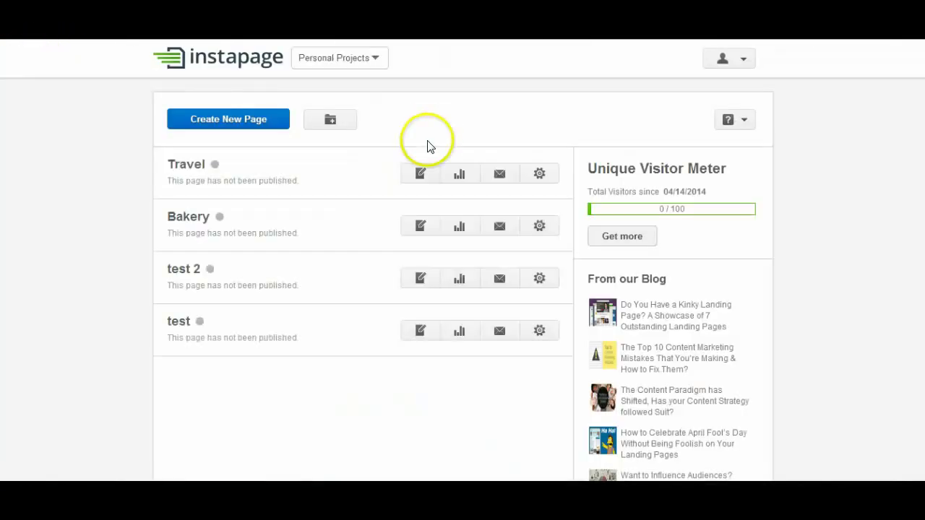
pyautogui.click(238, 121)
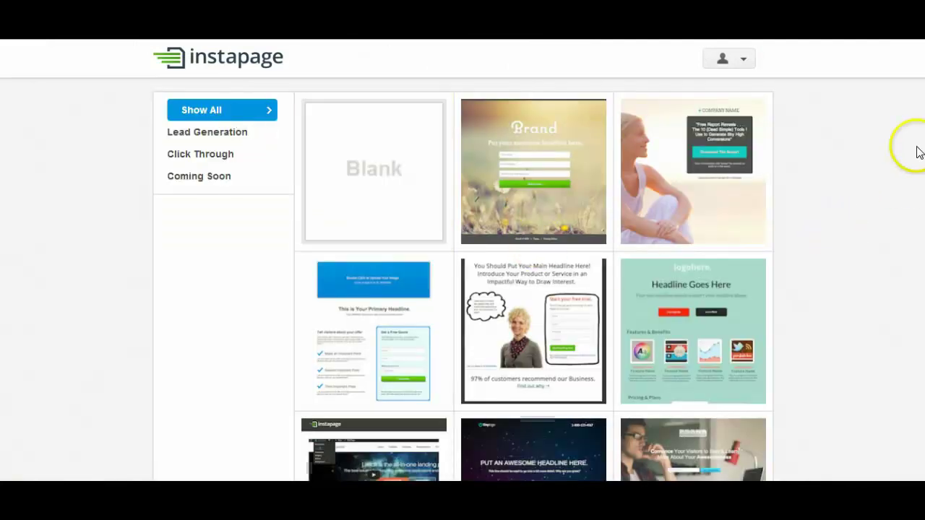
# Look through the full template gallery, comparing the lead generation, coming soon, webinar and product designs.
pyautogui.scroll(-15, 535, 289)
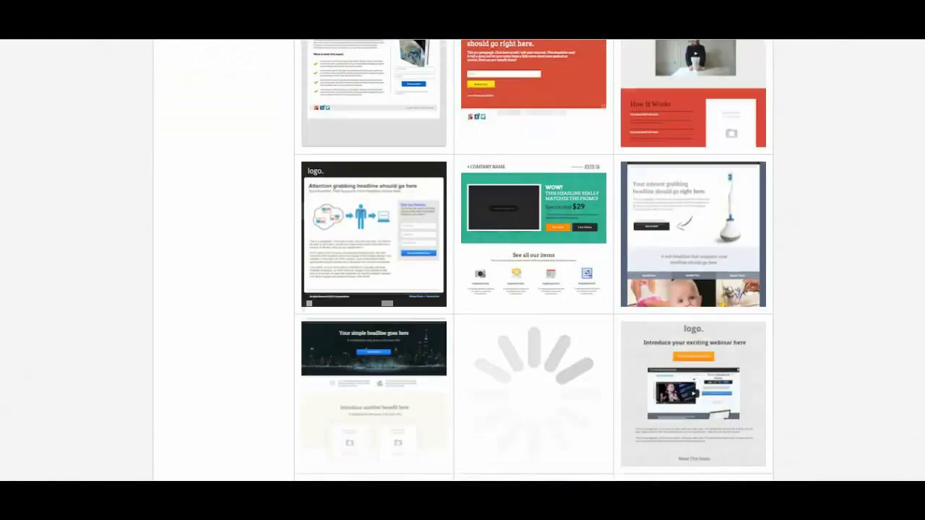
pyautogui.moveTo(921, 288); pyautogui.dragTo(905, 430)
pyautogui.moveTo(705, 385)
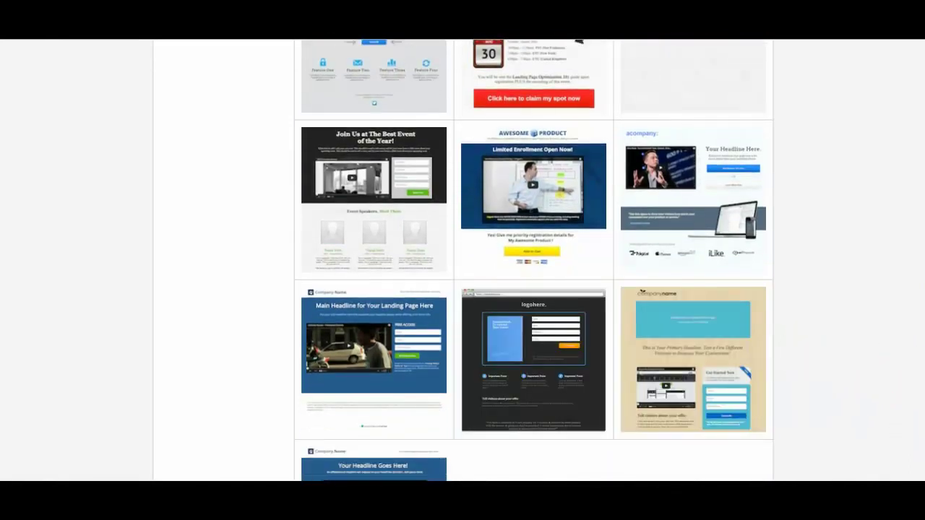
pyautogui.scroll(-1, 534, 260)
pyautogui.scroll(-3, 534, 260)
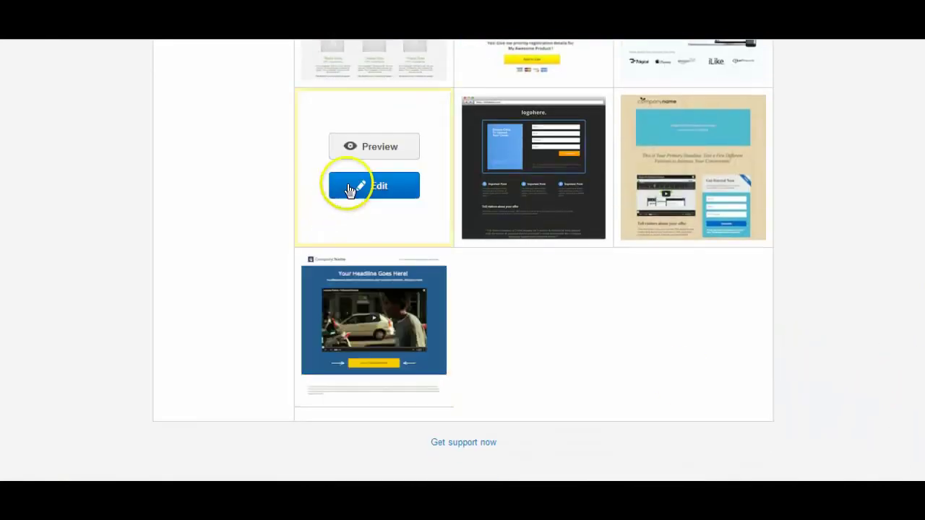
pyautogui.moveTo(678, 188)
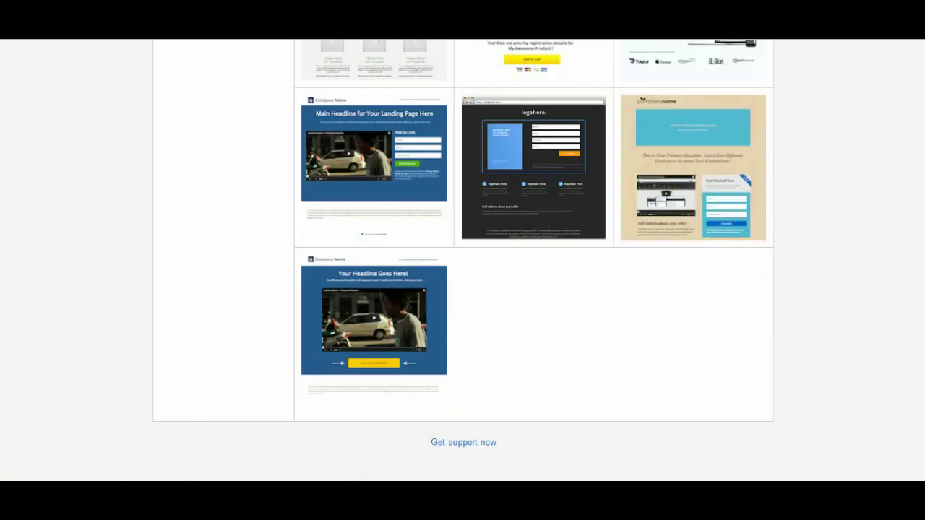
pyautogui.scroll(6, 534, 260)
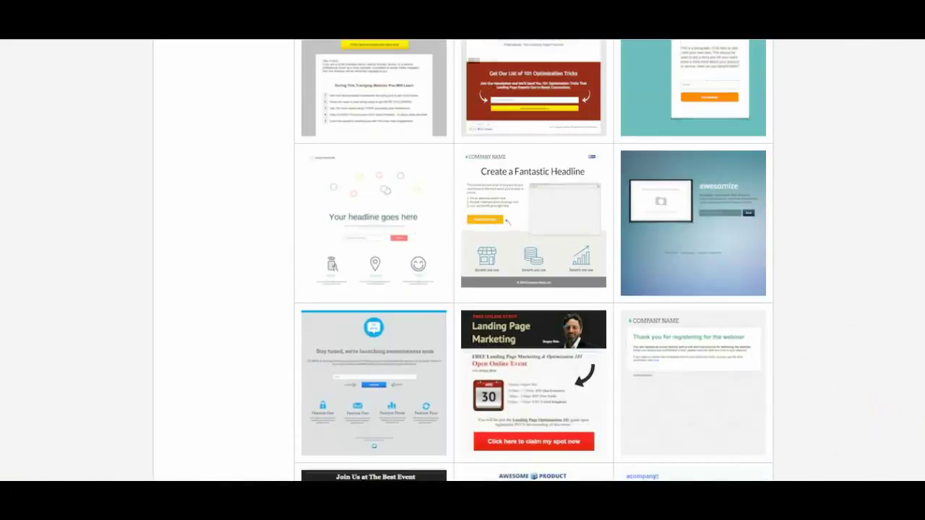
pyautogui.scroll(2, 534, 260)
pyautogui.moveTo(524, 280)
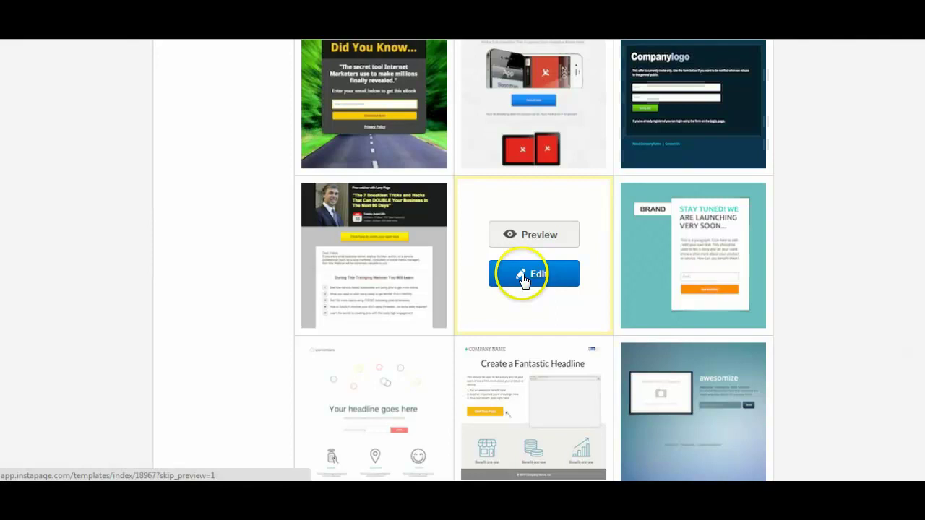
pyautogui.moveTo(652, 401)
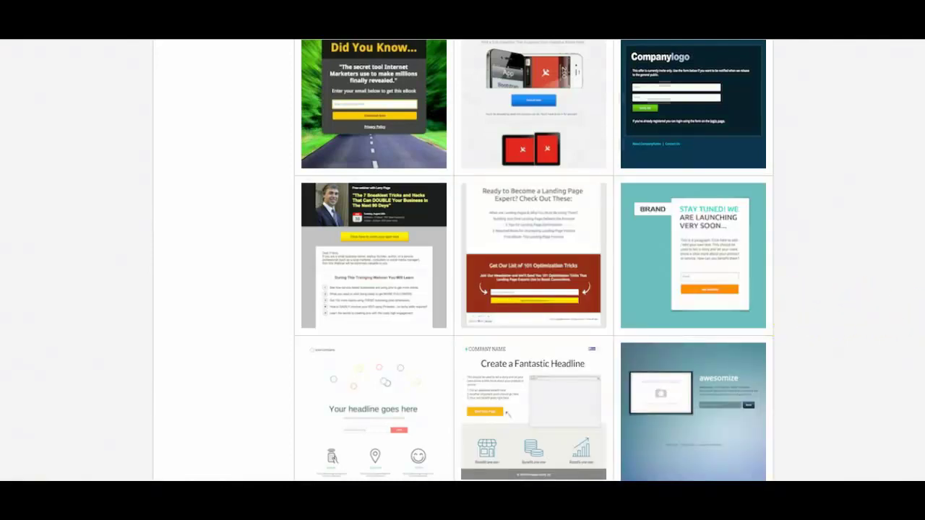
pyautogui.scroll(4, 534, 260)
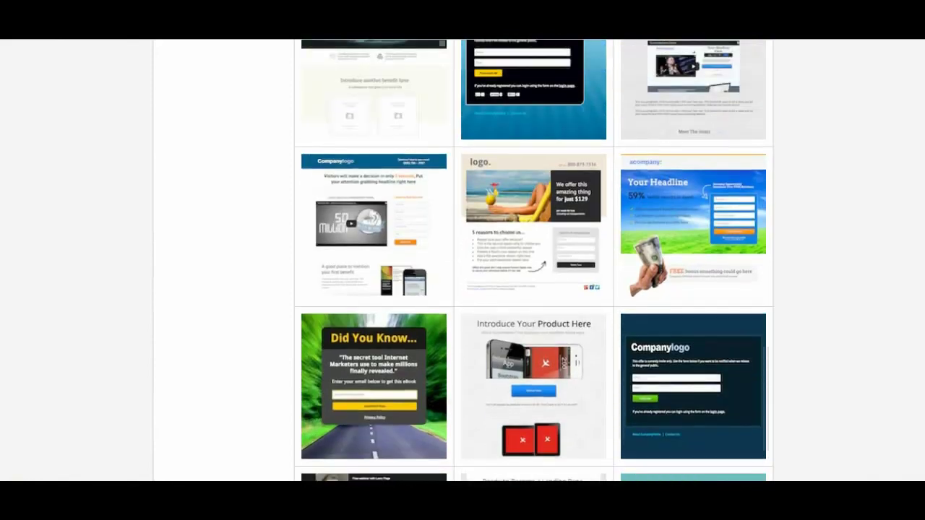
pyautogui.moveTo(729, 245)
pyautogui.moveTo(586, 334)
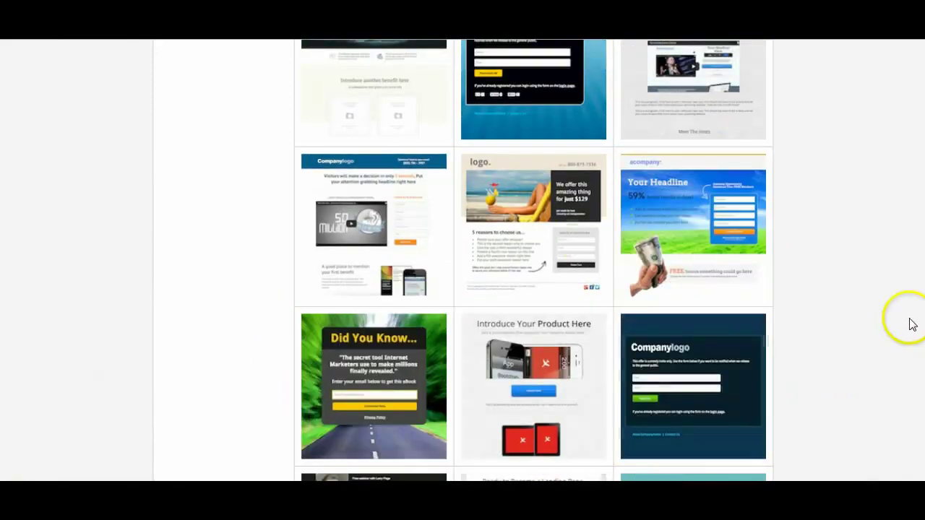
pyautogui.scroll(8, 534, 260)
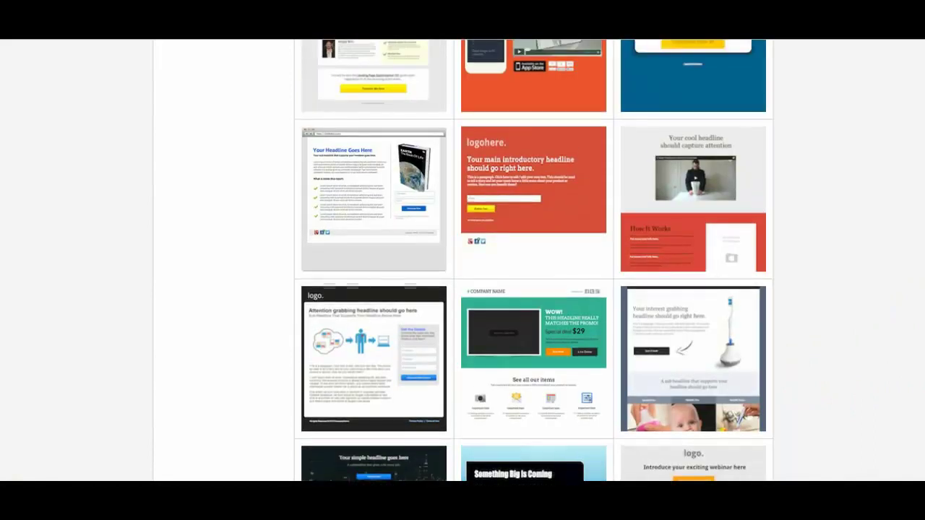
pyautogui.scroll(5, 506, 241)
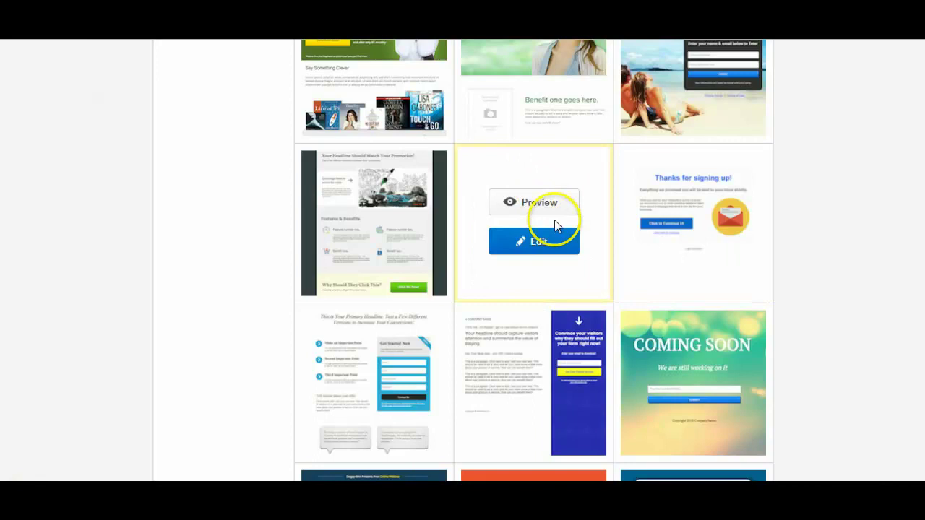
# Preview the webinar replay template and examine its video, registration button, slide download, webinar description and host sections.
pyautogui.click(547, 206)
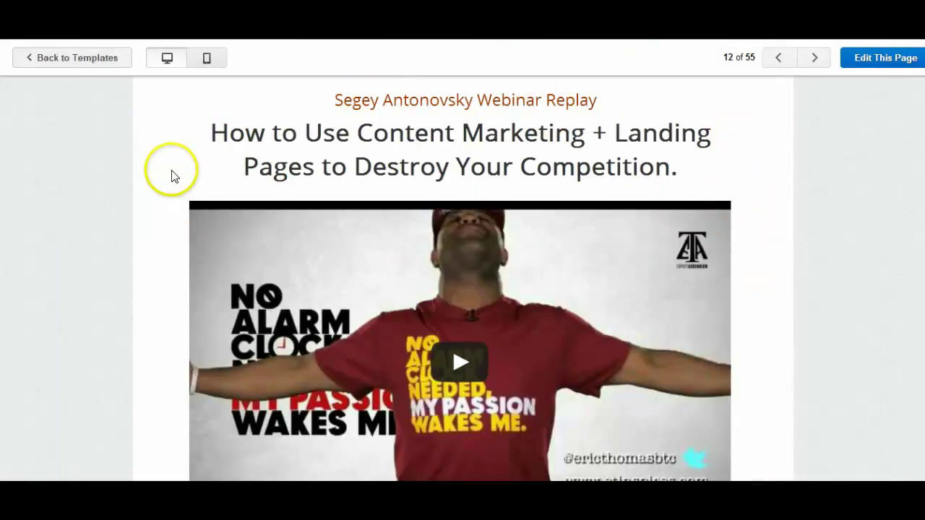
pyautogui.scroll(-2, 173, 214)
pyautogui.scroll(-5, 174, 214)
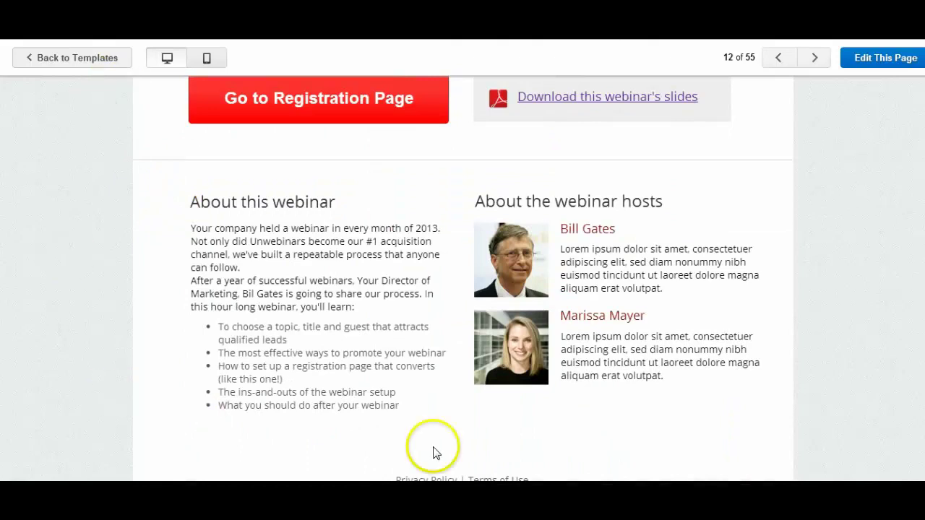
pyautogui.scroll(-1, 708, 369)
pyautogui.scroll(5, 304, 361)
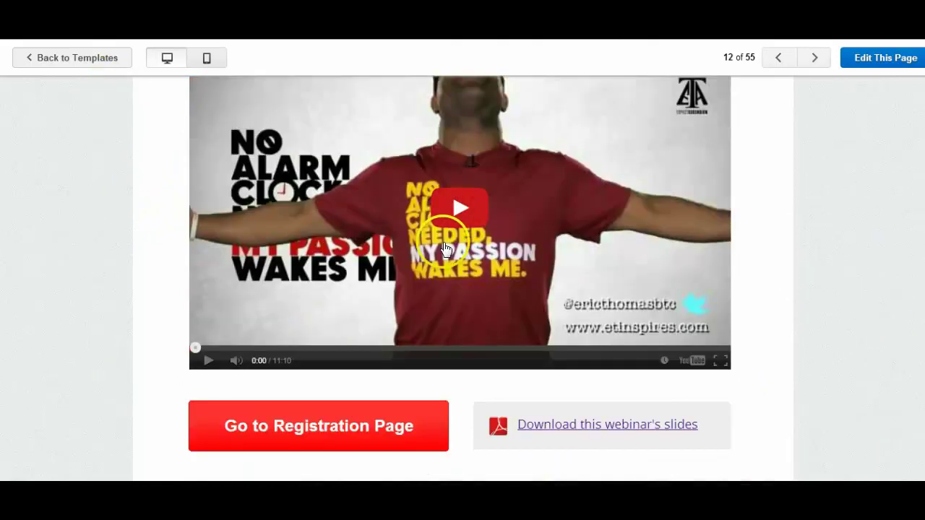
pyautogui.scroll(-3, 494, 204)
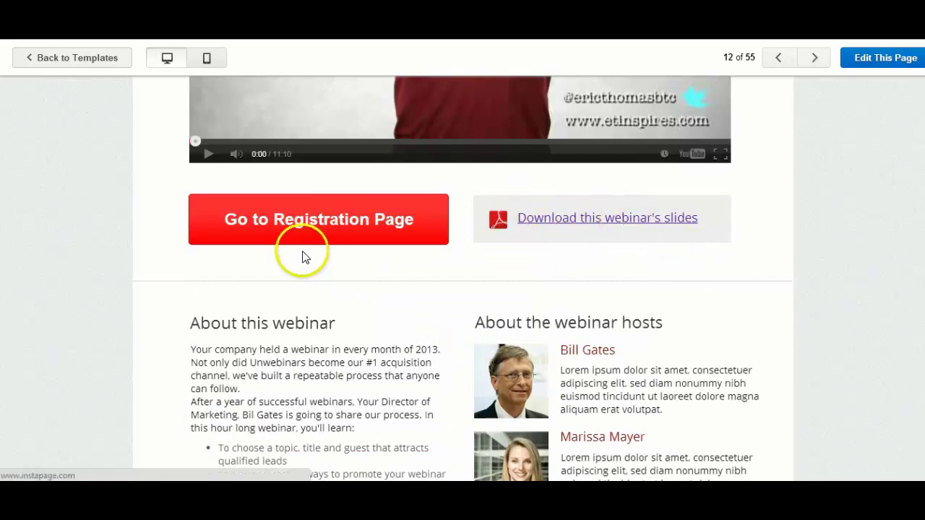
pyautogui.scroll(5, 318, 282)
pyautogui.scroll(-4, 419, 382)
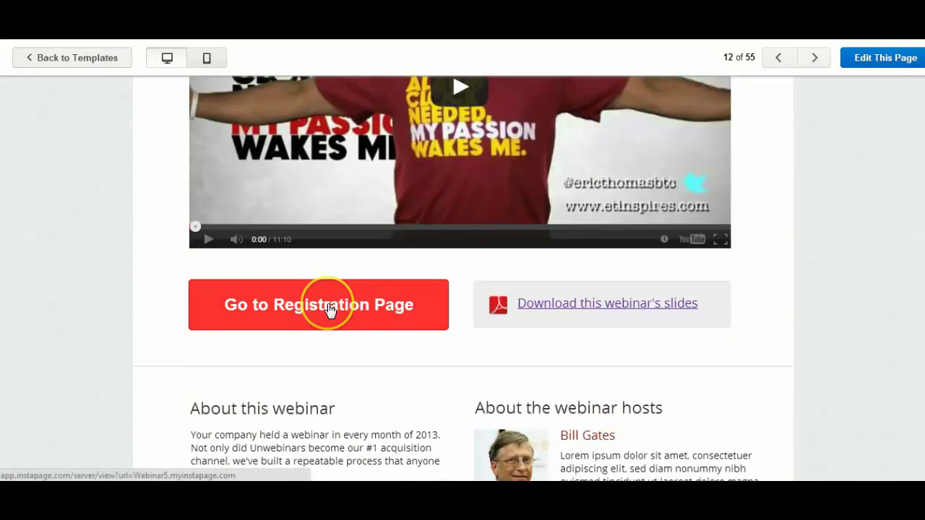
pyautogui.scroll(-3, 329, 309)
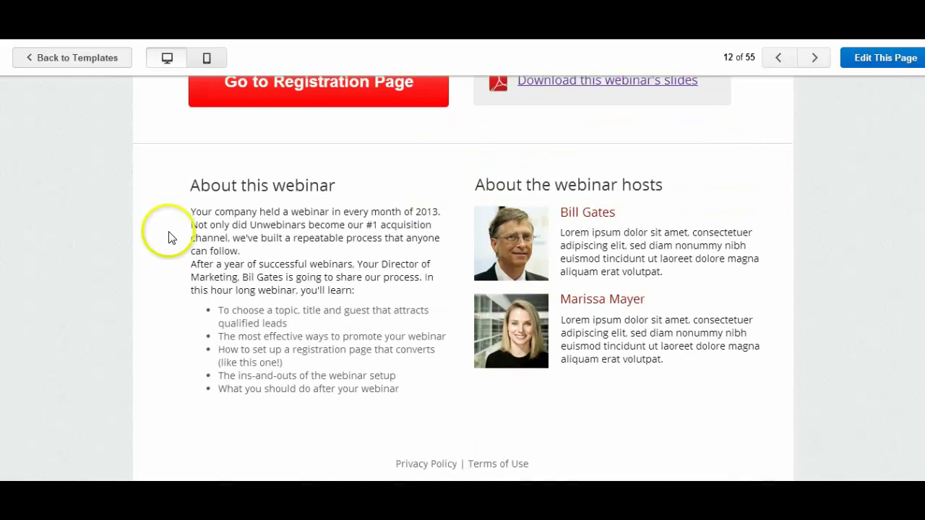
# Return to the template gallery and preview the "Ready to Become a Landing Page Expert?" template.
pyautogui.hotkey('alt', 'Left')
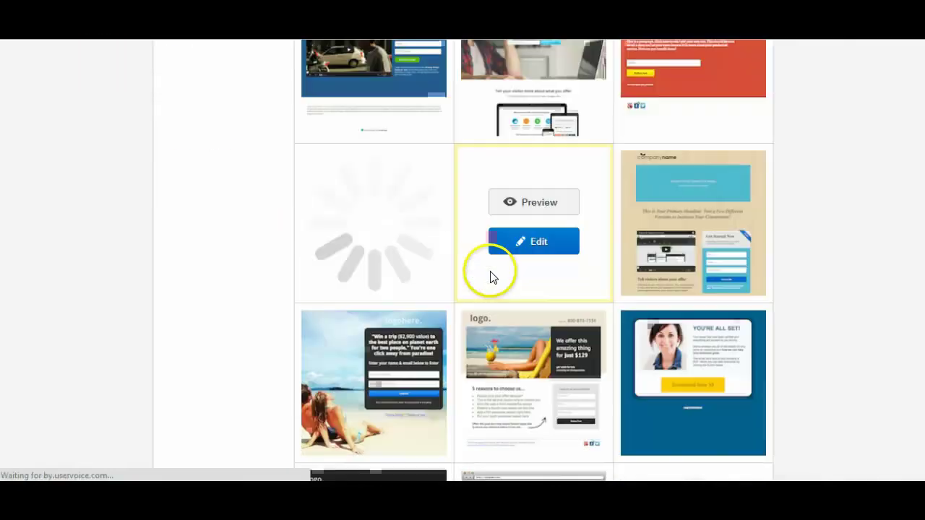
pyautogui.scroll(-4, 484, 328)
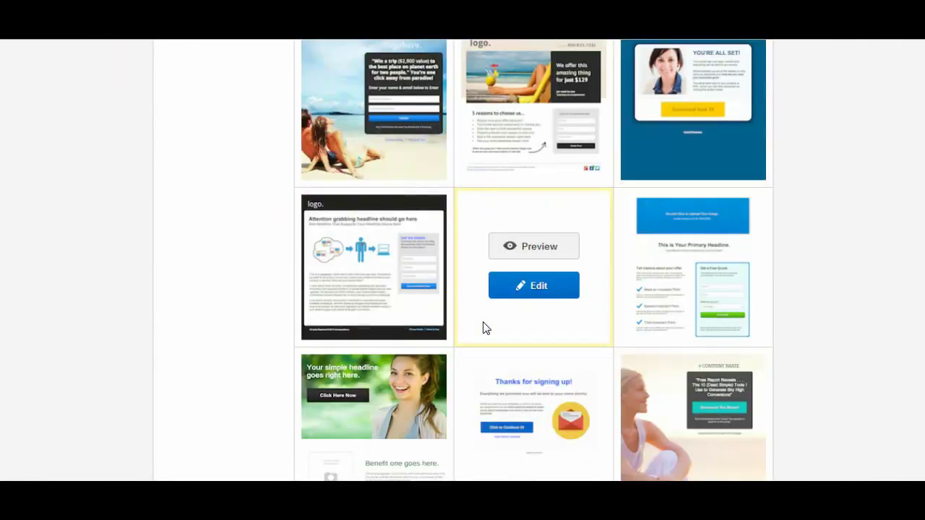
pyautogui.scroll(-3, 484, 328)
pyautogui.scroll(-2, 484, 328)
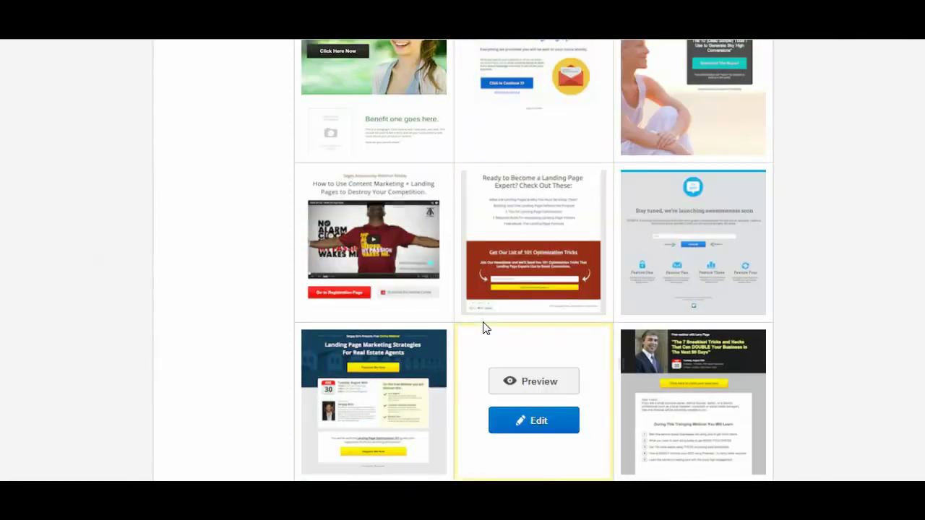
pyautogui.click(532, 224)
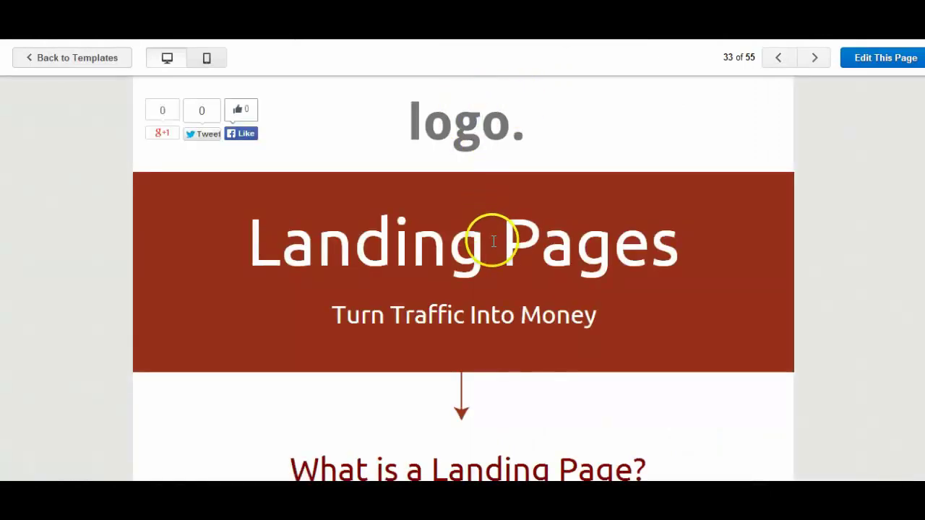
# Examine the "Landing Pages" template from its headline through the traffic examples and article links to the 101 Optimization Tricks sign-up form.
pyautogui.scroll(-3, 375, 254)
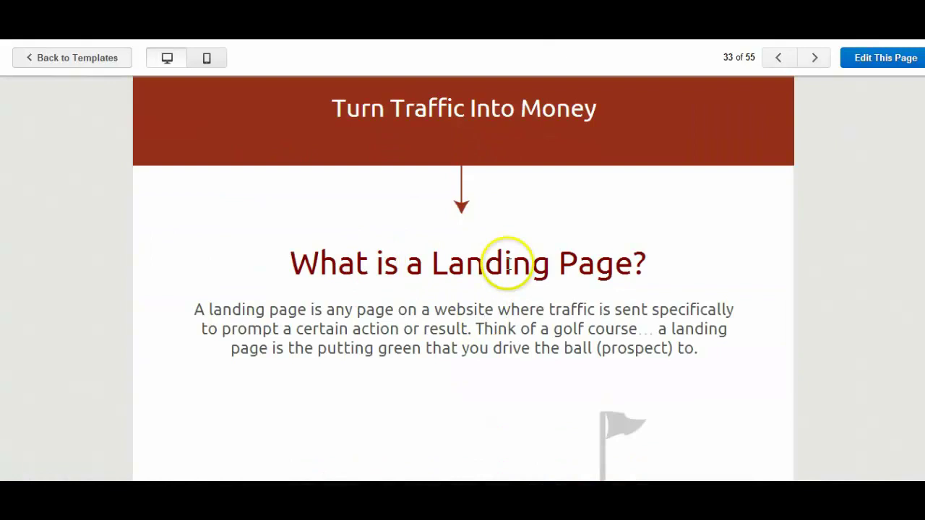
pyautogui.scroll(-3, 506, 265)
pyautogui.scroll(-12, 322, 246)
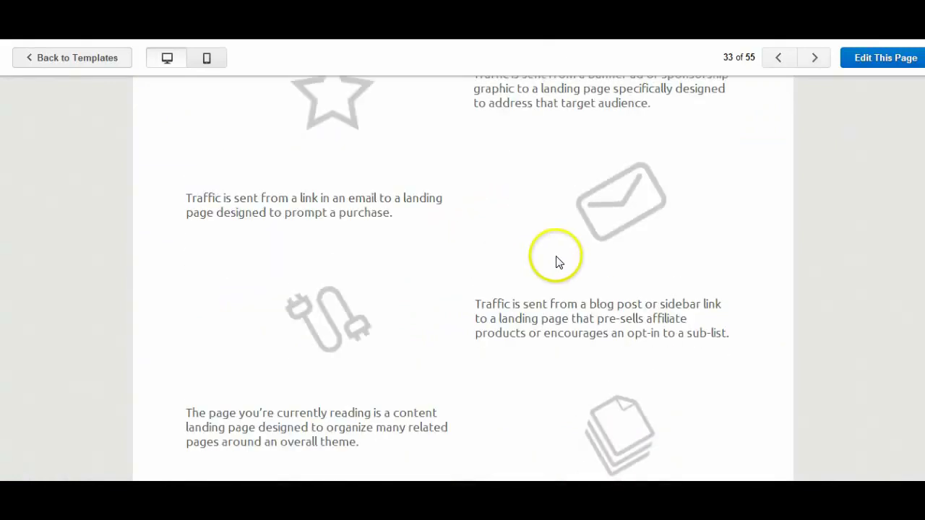
pyautogui.scroll(-4, 584, 246)
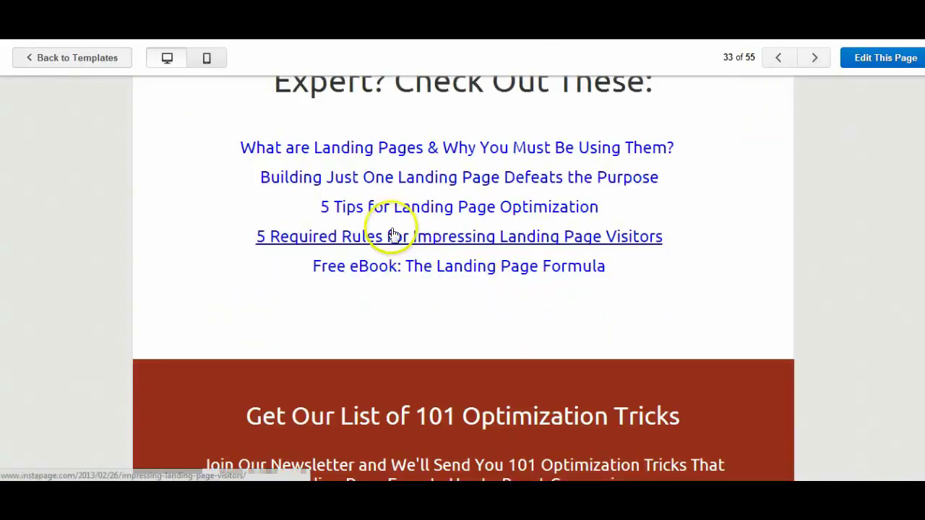
pyautogui.scroll(-3, 434, 279)
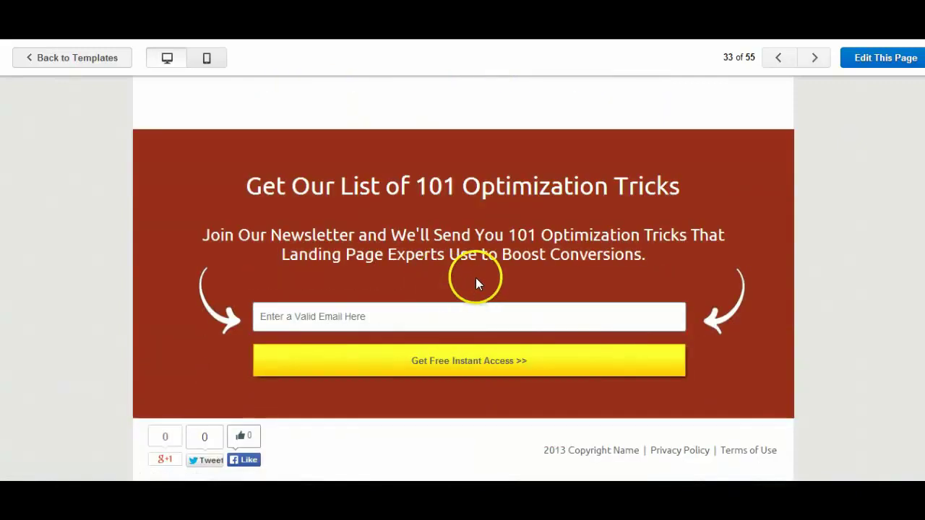
# Test the template's newsletter form by submitting it without an email, and check the social sharing buttons and the upper content sections.
pyautogui.click(517, 374)
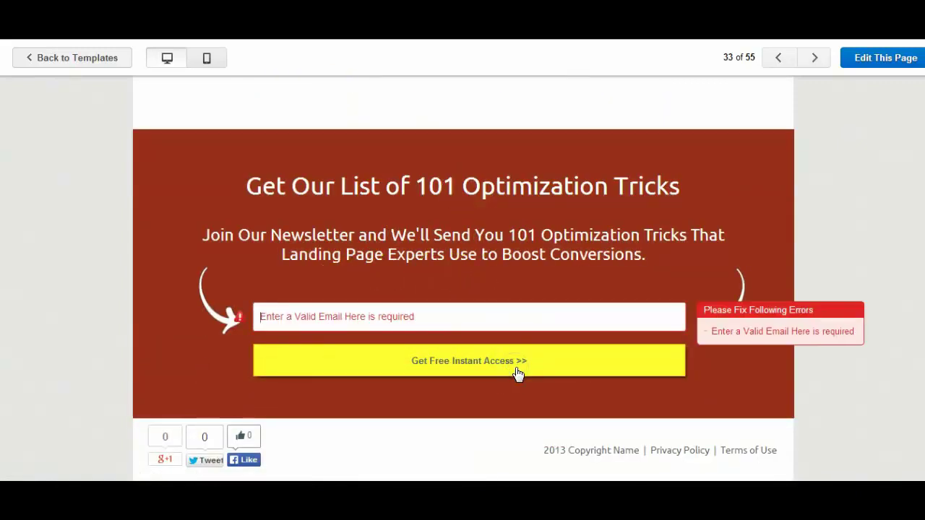
pyautogui.click(541, 322)
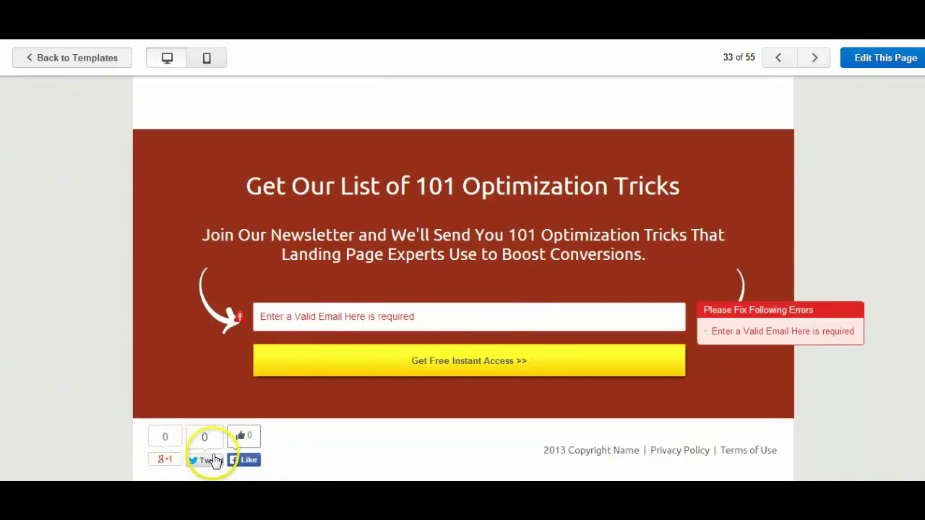
pyautogui.moveTo(166, 441)
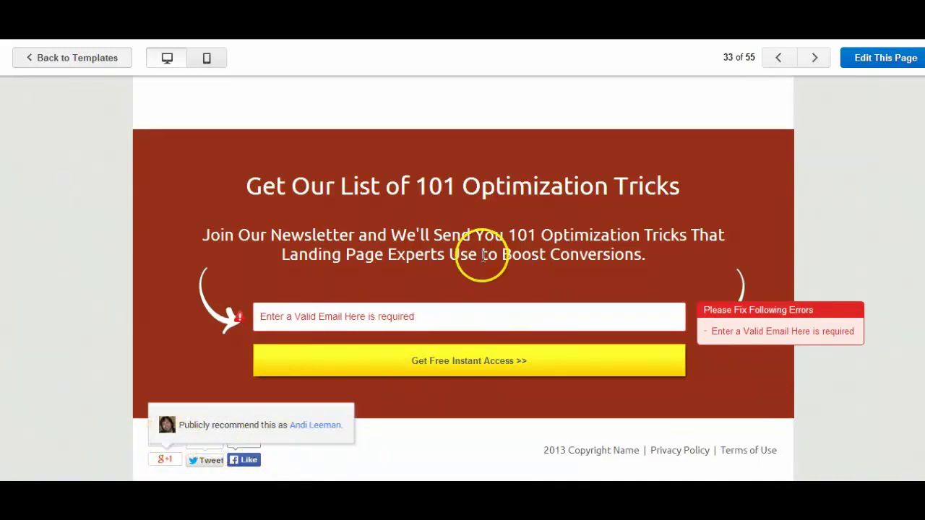
pyautogui.scroll(15, 584, 194)
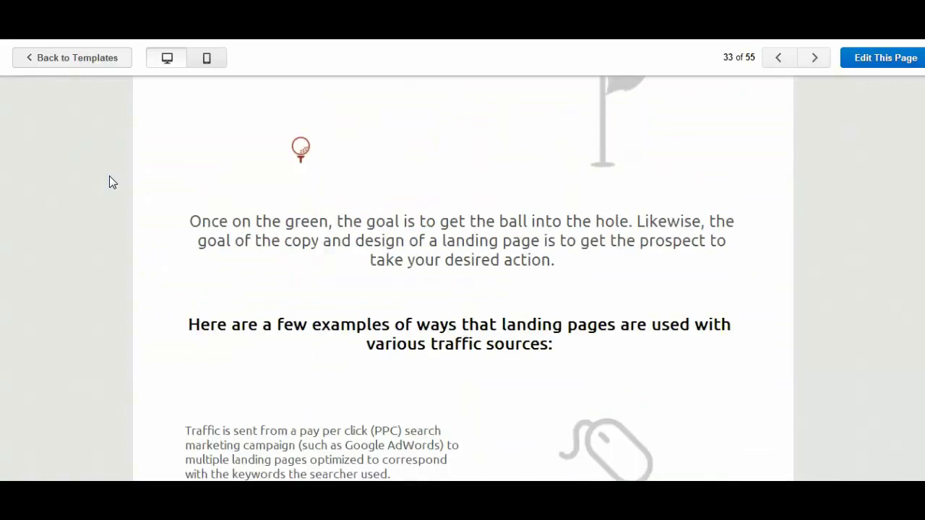
pyautogui.scroll(-4, 109, 182)
pyautogui.scroll(12, 331, 183)
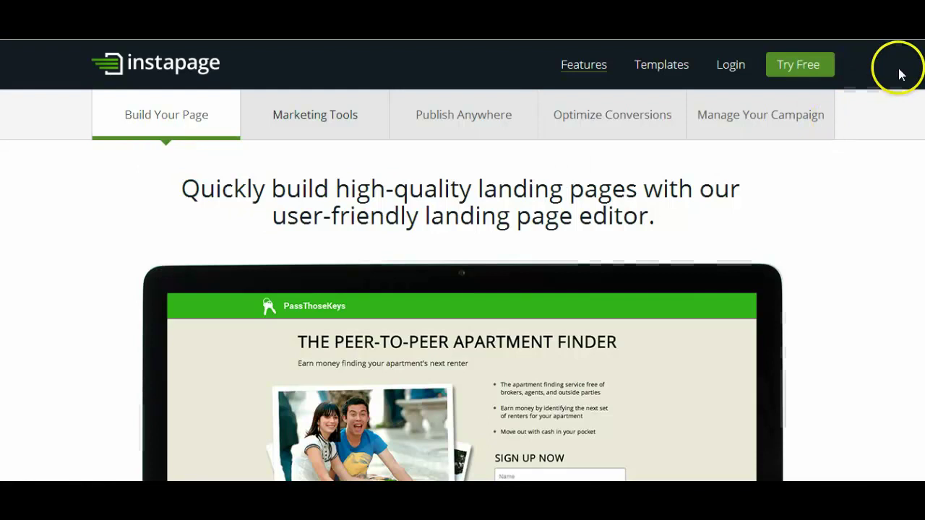
# Review the Build Your Page features on the Instapage website, covering the editor, templates, customization, SEO settings, video, social widgets and form building.
pyautogui.scroll(-4, 463, 289)
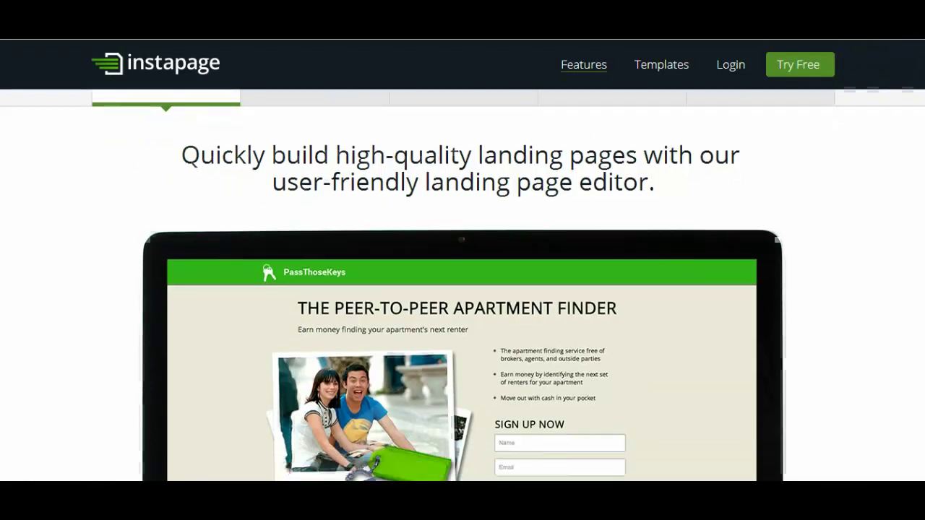
pyautogui.scroll(2, 463, 290)
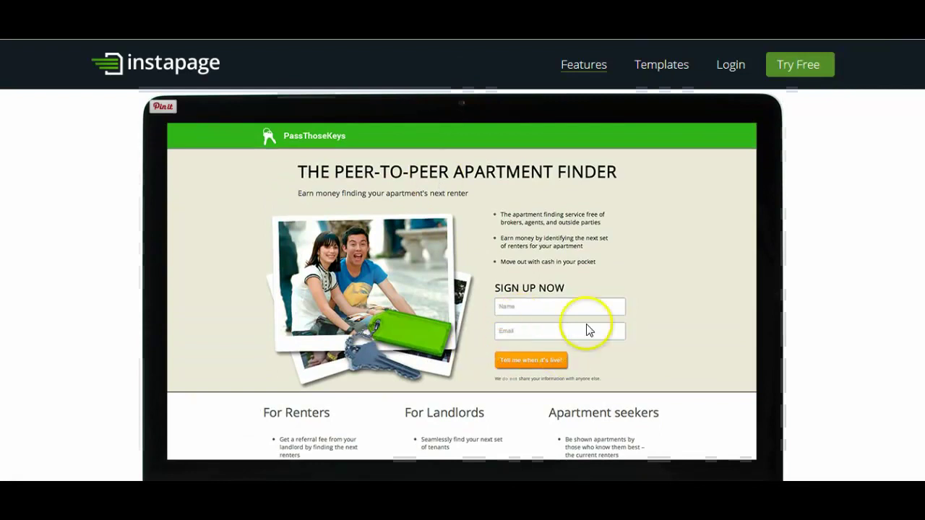
pyautogui.scroll(-7, 463, 289)
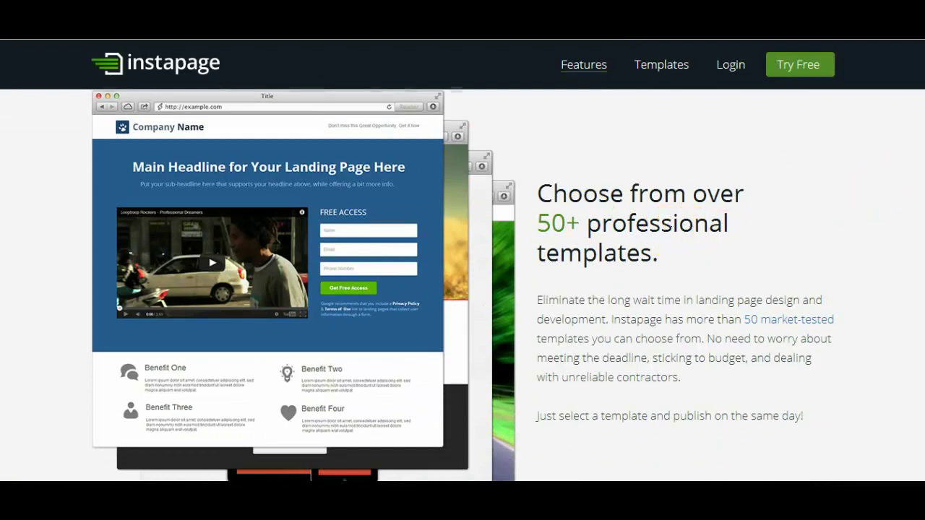
pyautogui.scroll(-8, 463, 289)
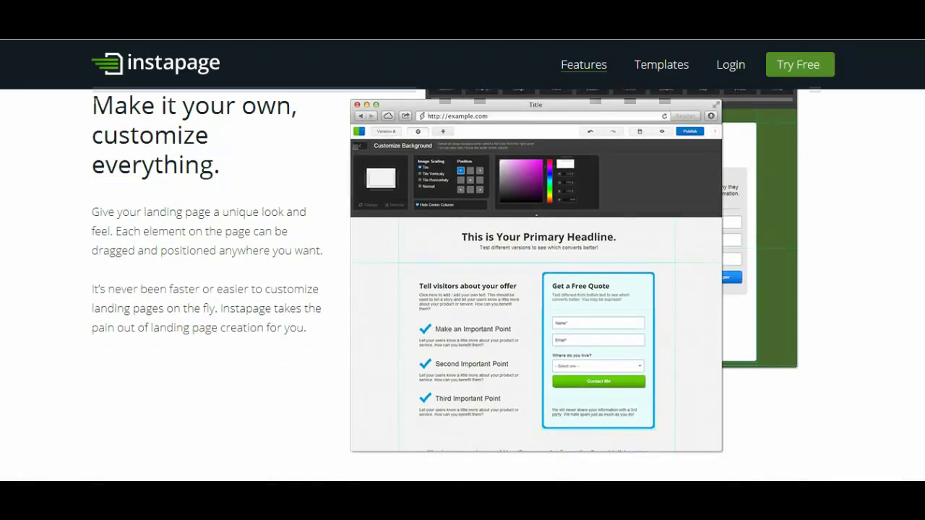
pyautogui.scroll(-5, 921, 316)
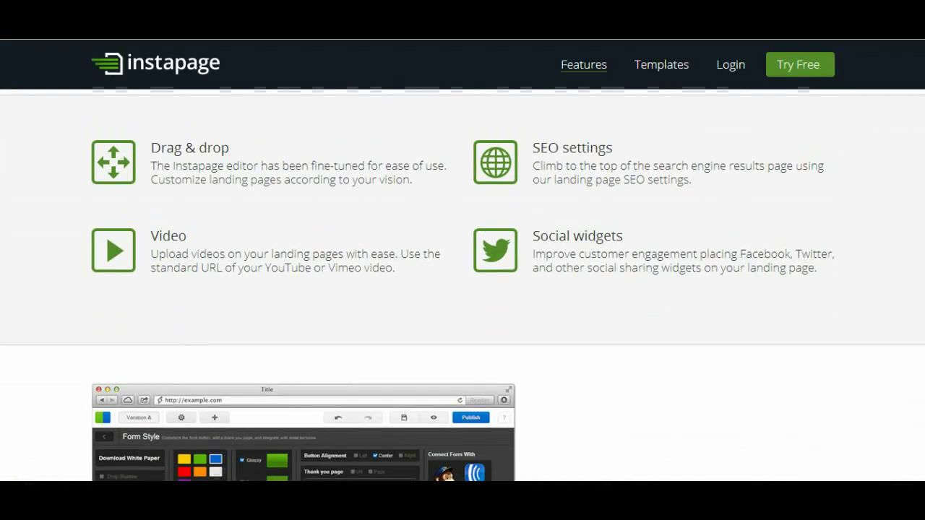
pyautogui.scroll(1, 918, 311)
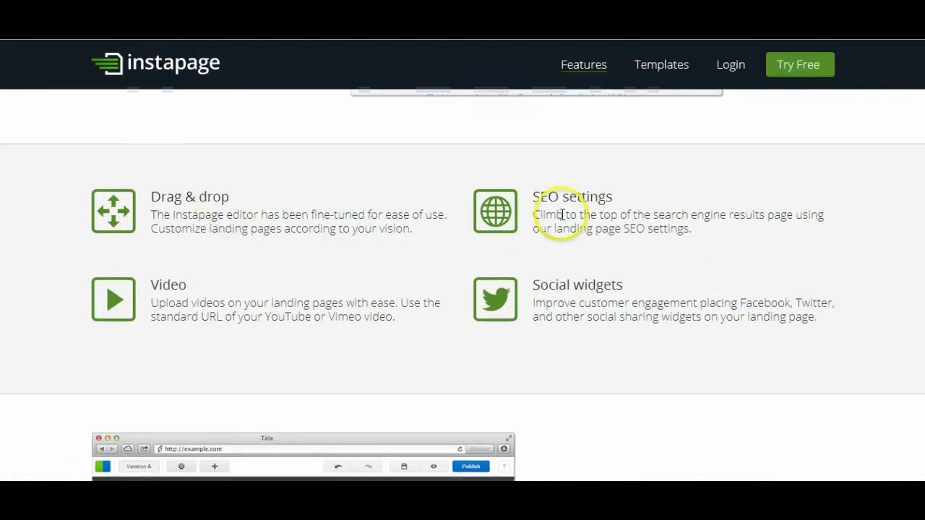
pyautogui.scroll(-3, 463, 285)
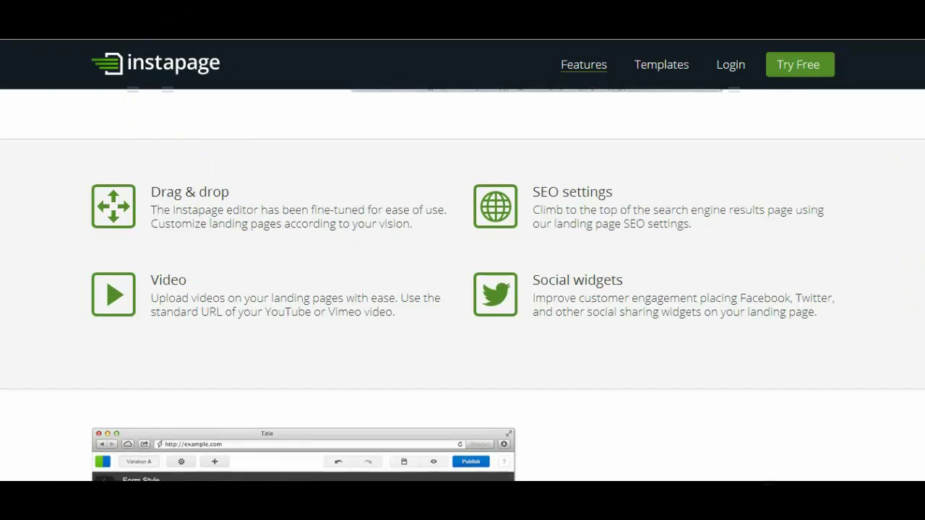
pyautogui.scroll(-1, 462, 285)
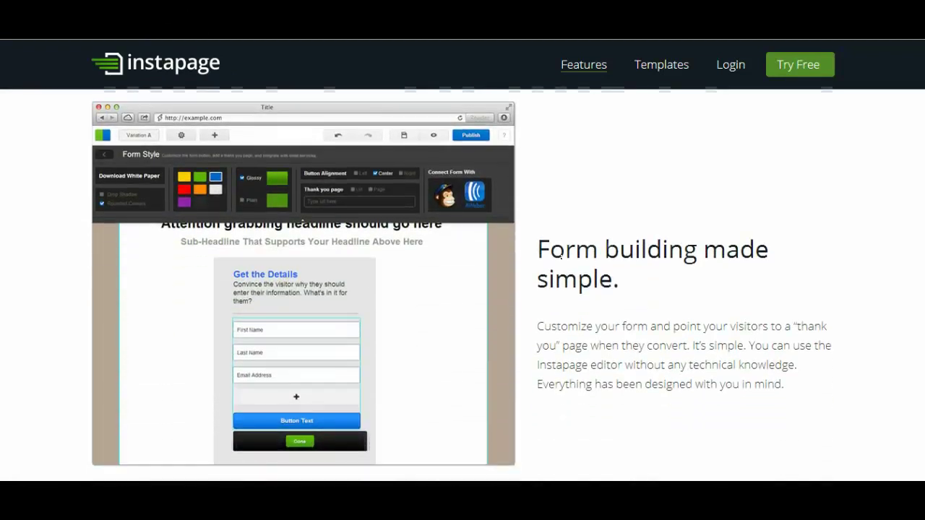
pyautogui.scroll(-1, 462, 285)
pyautogui.scroll(-5, 463, 285)
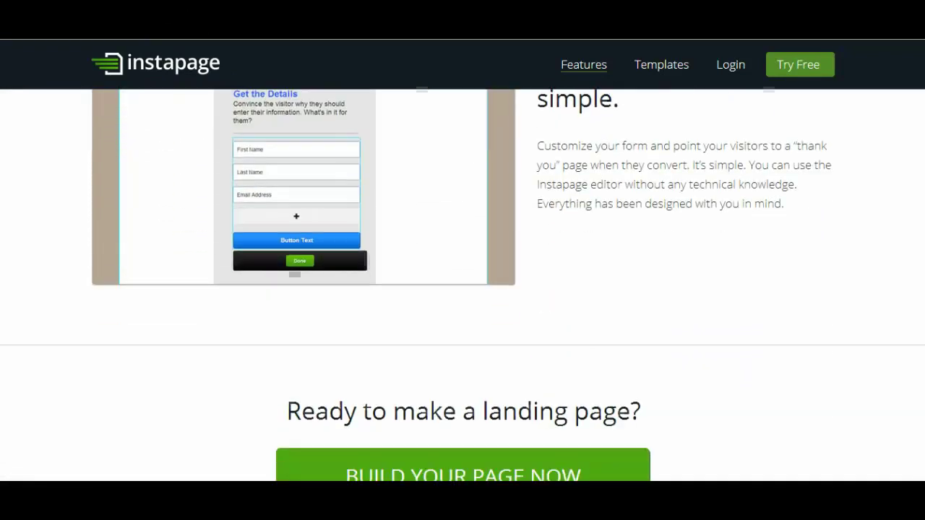
pyautogui.scroll(-1, 463, 285)
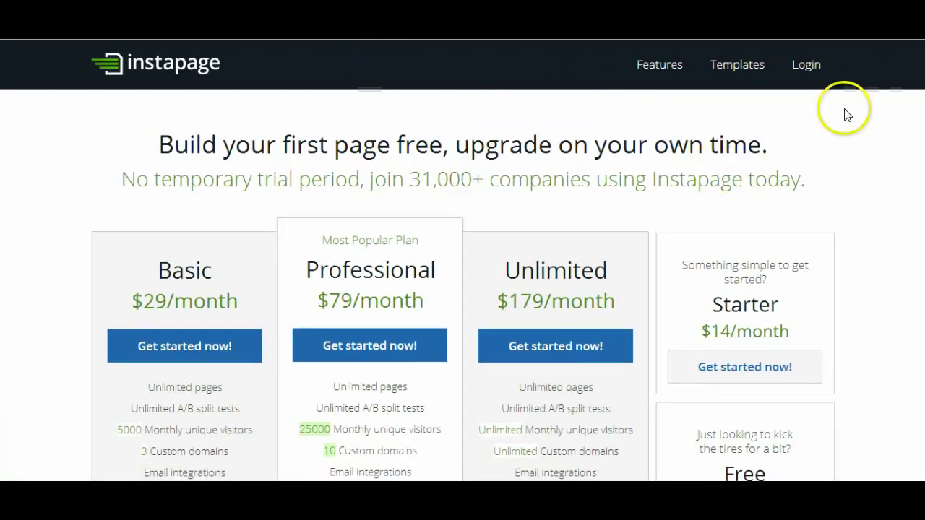
# Compare the Basic, Professional, Unlimited, Starter and Free plans on the pricing page, including their prices, limits and default features.
pyautogui.scroll(-2, 463, 289)
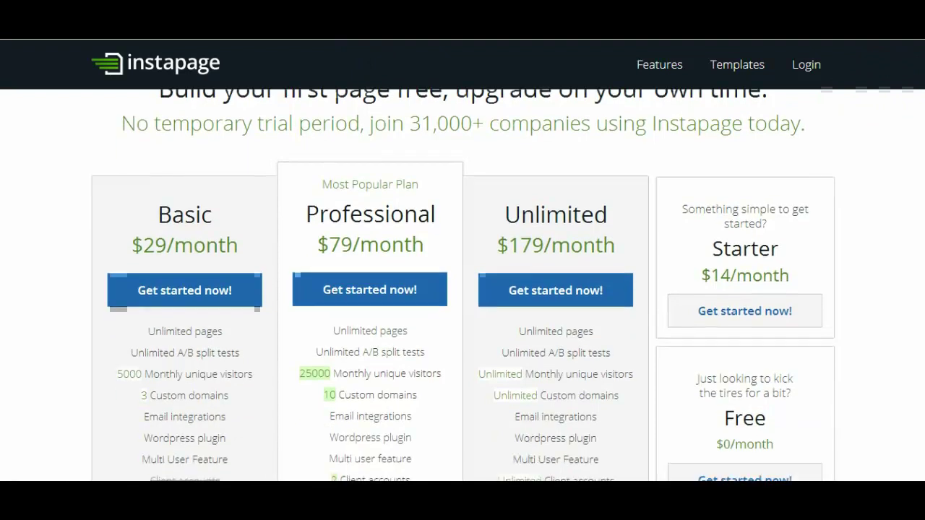
pyautogui.scroll(-1, 502, 284)
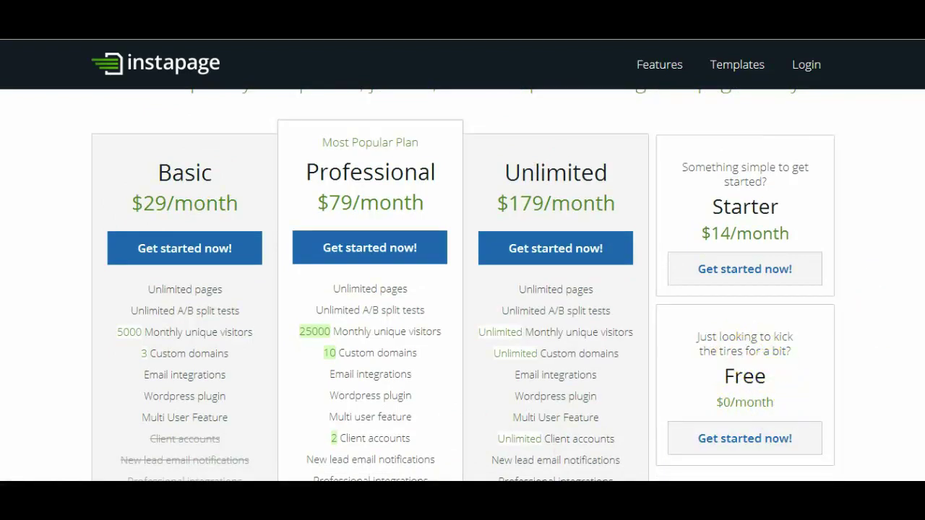
pyautogui.scroll(-1, 463, 284)
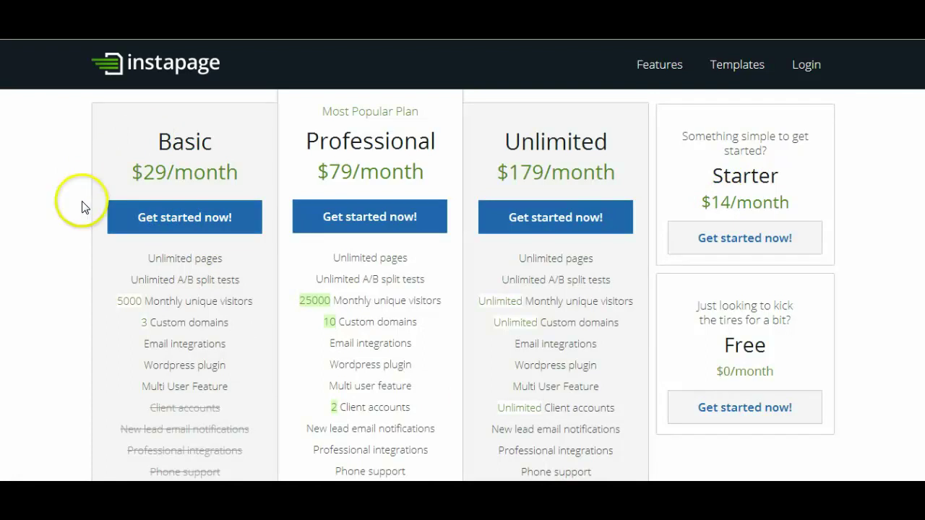
pyautogui.scroll(-4, 78, 254)
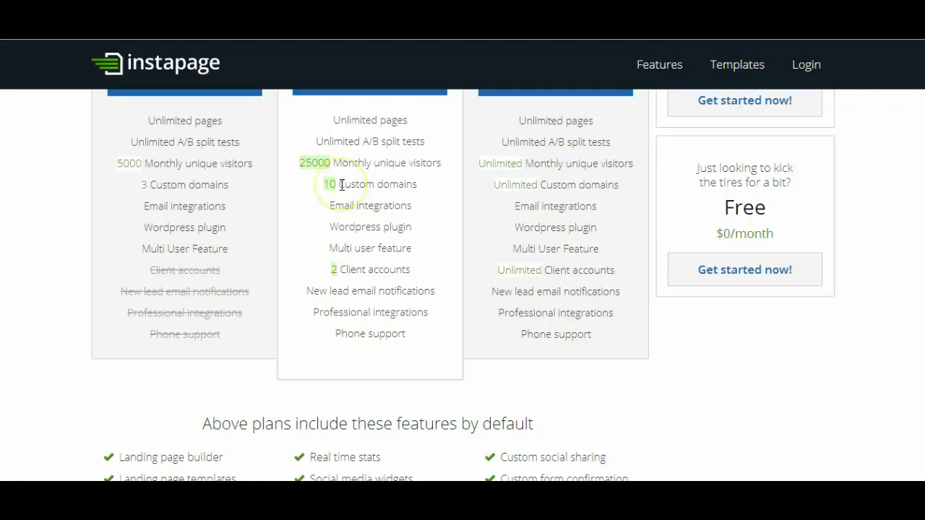
pyautogui.scroll(1, 342, 185)
pyautogui.scroll(-2, 372, 202)
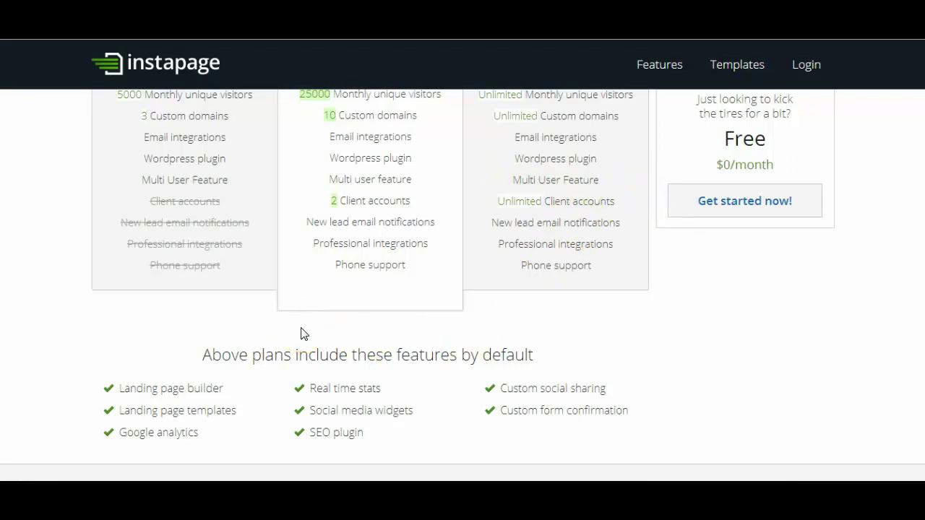
pyautogui.scroll(3, 304, 334)
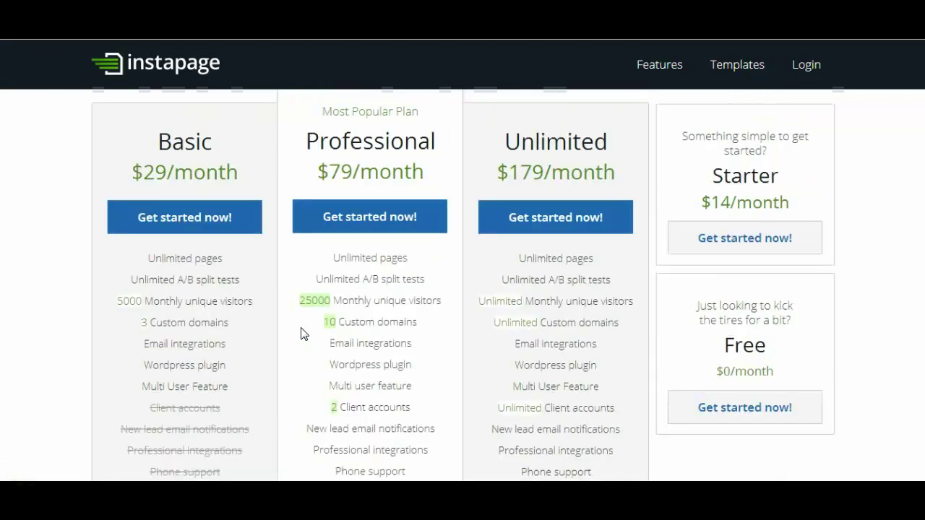
pyautogui.scroll(-1, 302, 333)
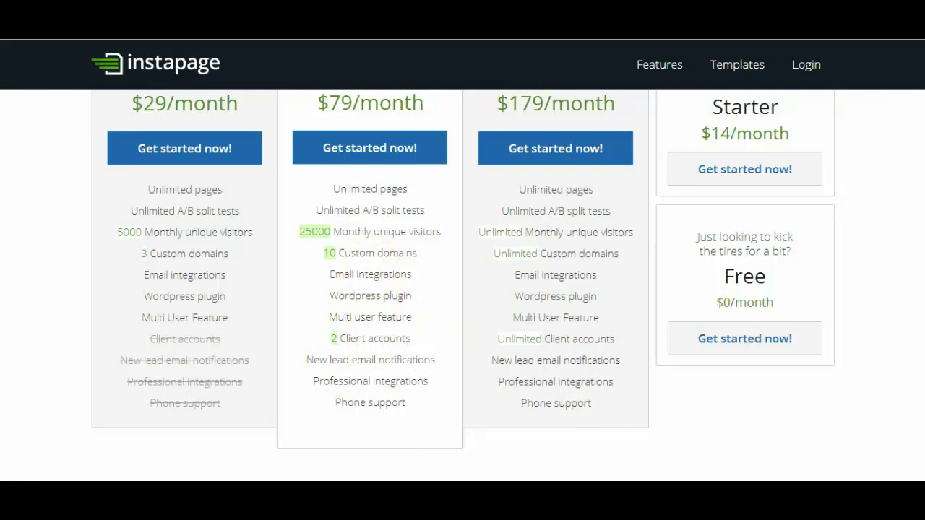
pyautogui.scroll(3, 462, 290)
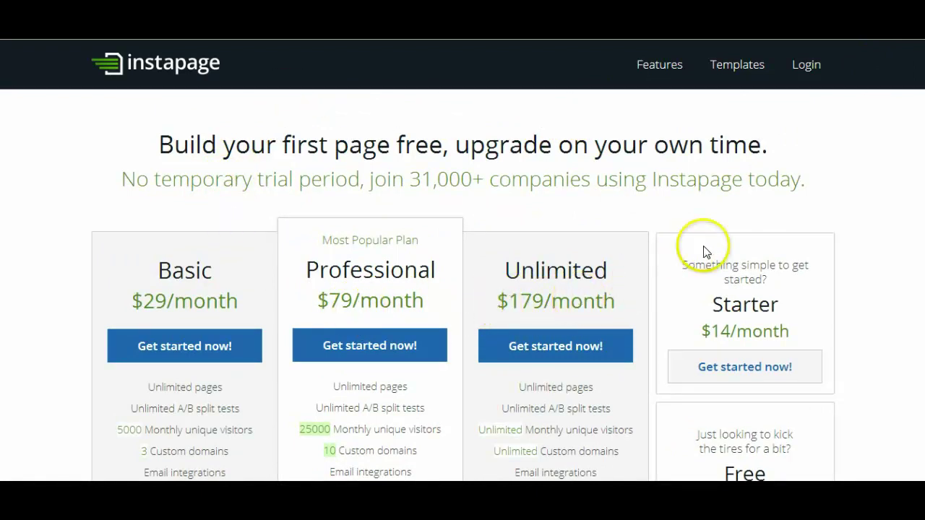
pyautogui.scroll(-3, 463, 290)
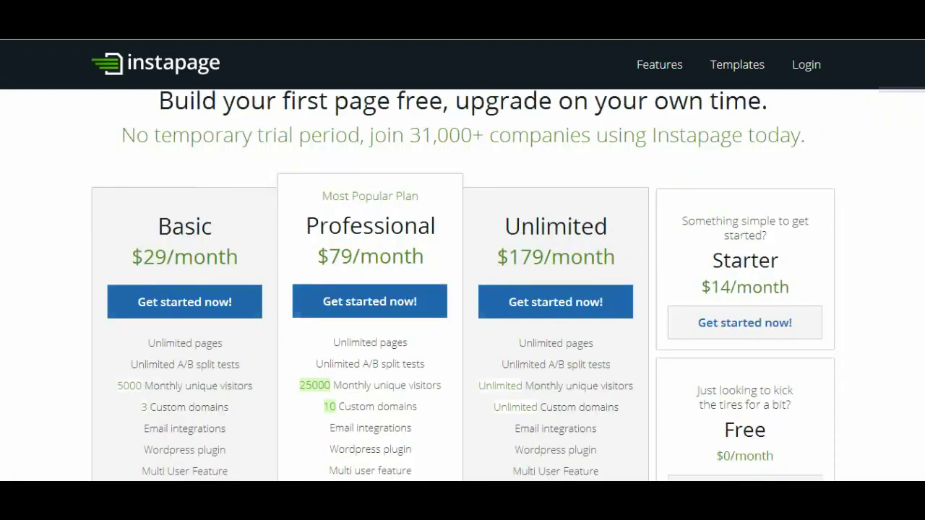